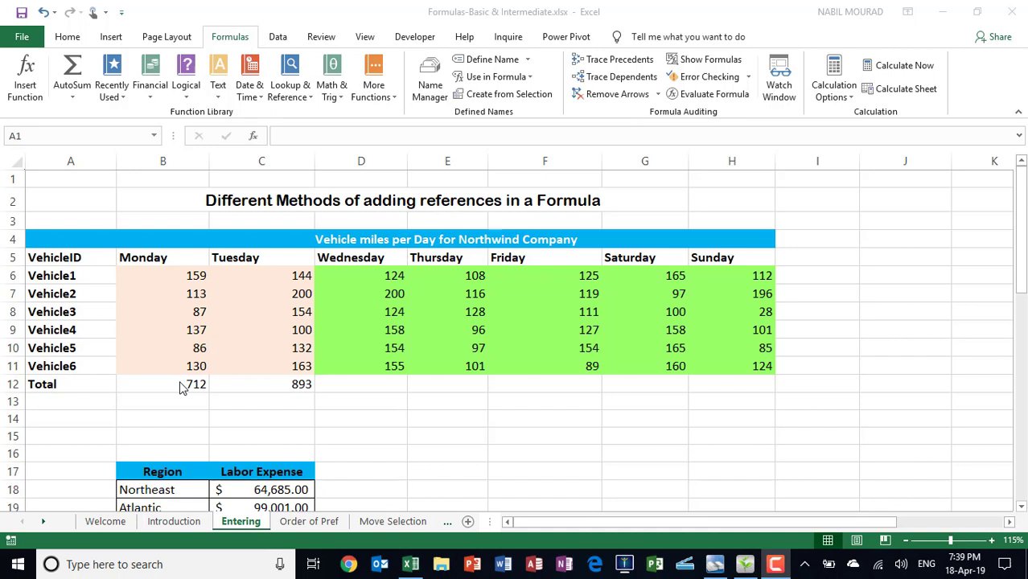
Step: Inspect the formula behind Monday's total in cell B12 without changing it
click(180, 384)
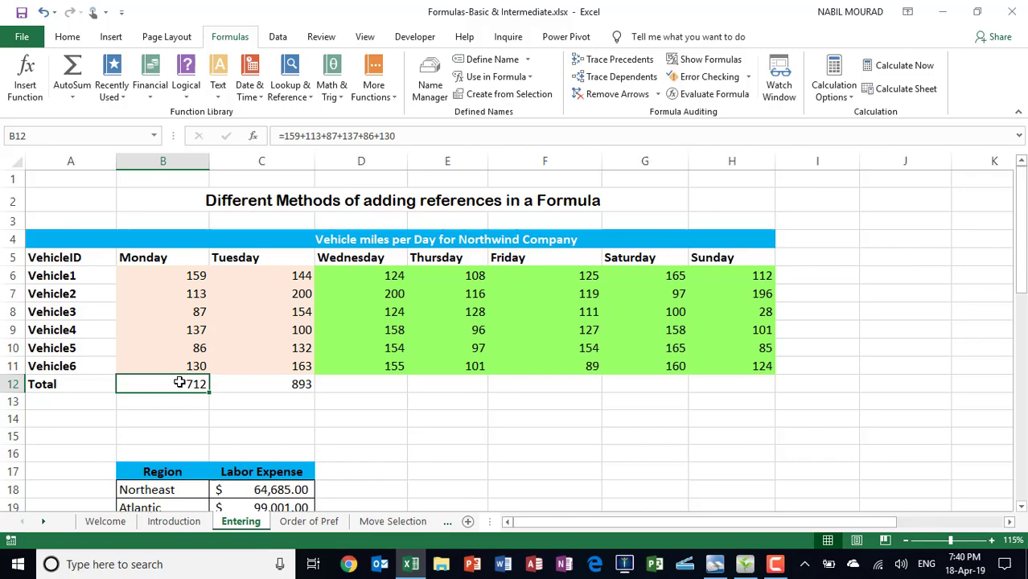
key(F2)
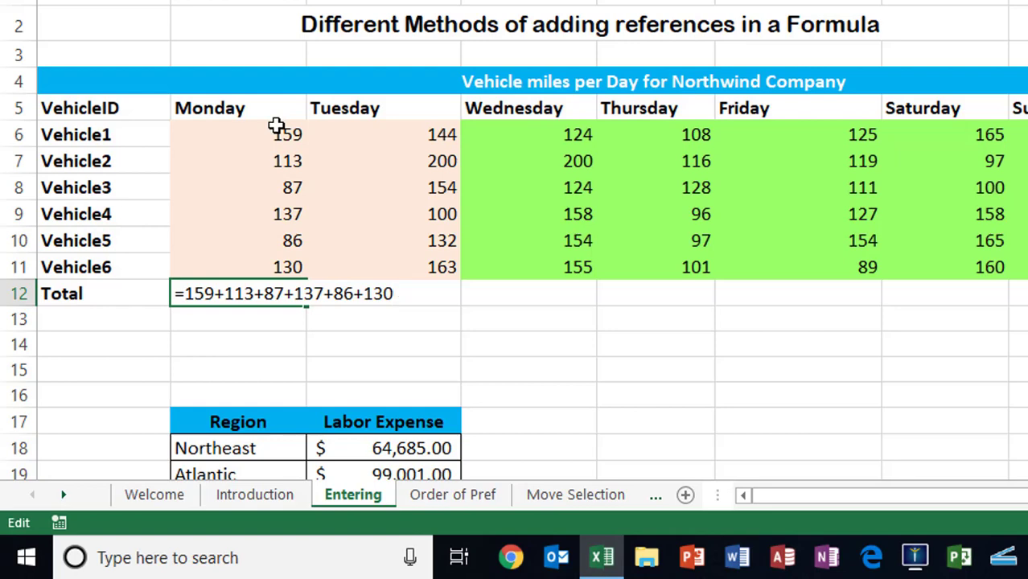
key(Escape)
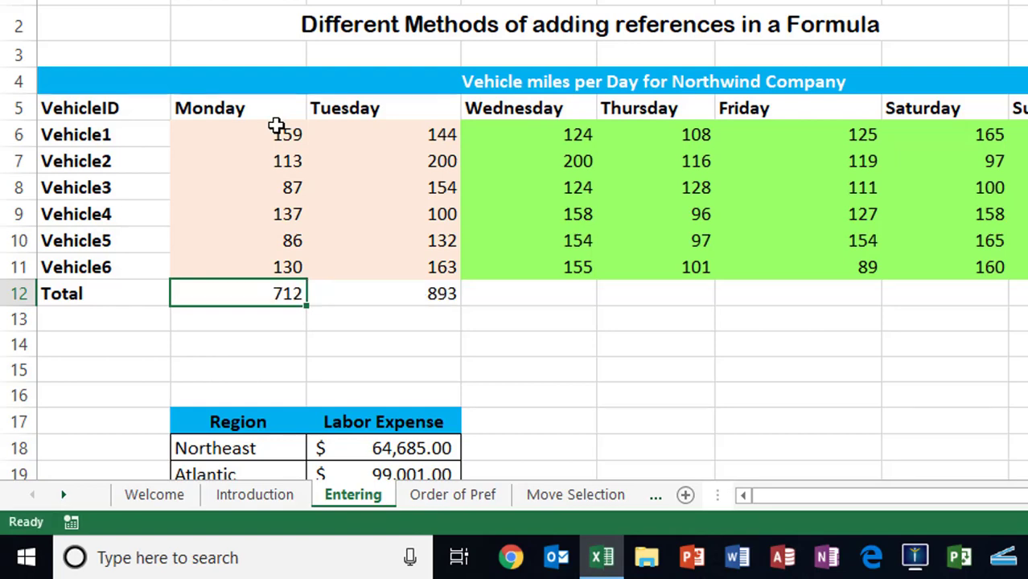
Step: Replace Vehicle1's Monday miles with 500 to test Monday's total, and undo the change
click(275, 134)
key(Delete)
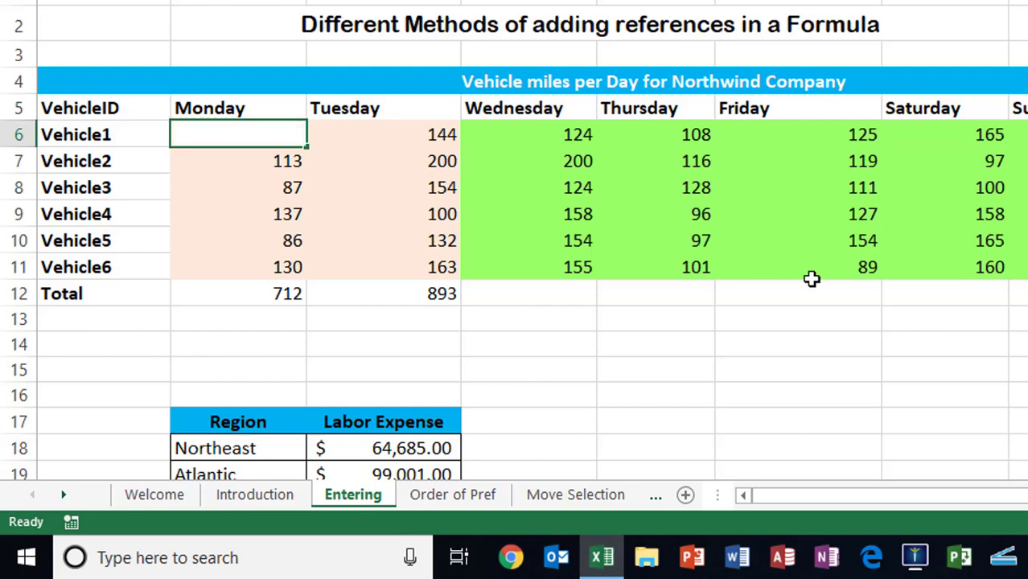
text(500)
key(Return)
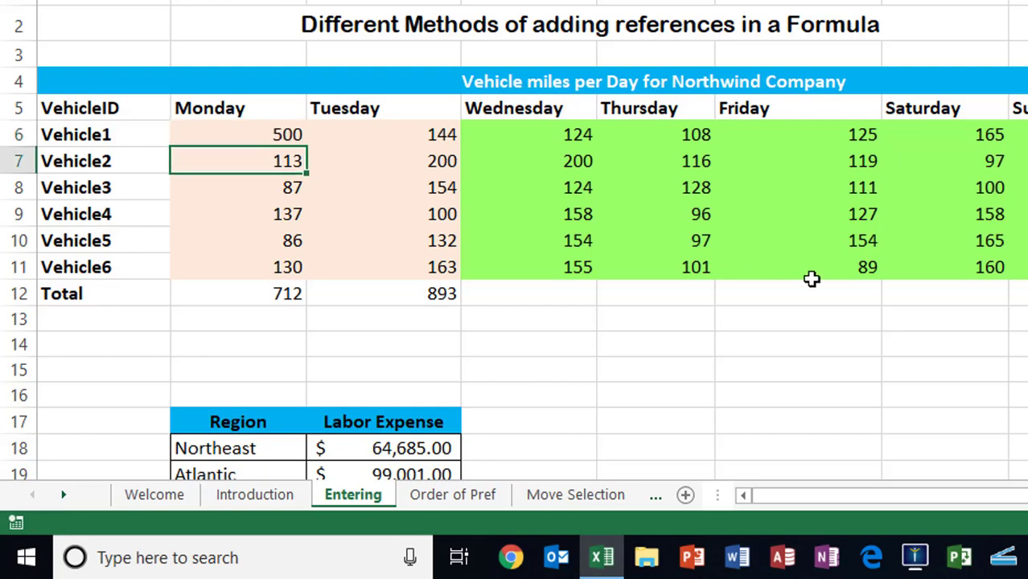
key(ctrl+z)
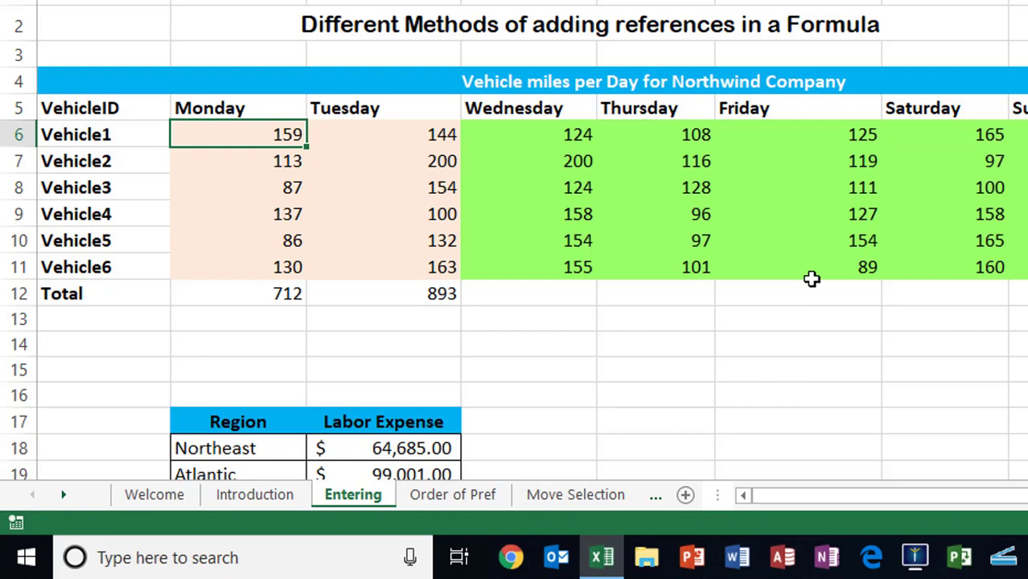
Step: Inspect the cell references in Tuesday's total formula in C12, keeping the formula as it is
click(427, 293)
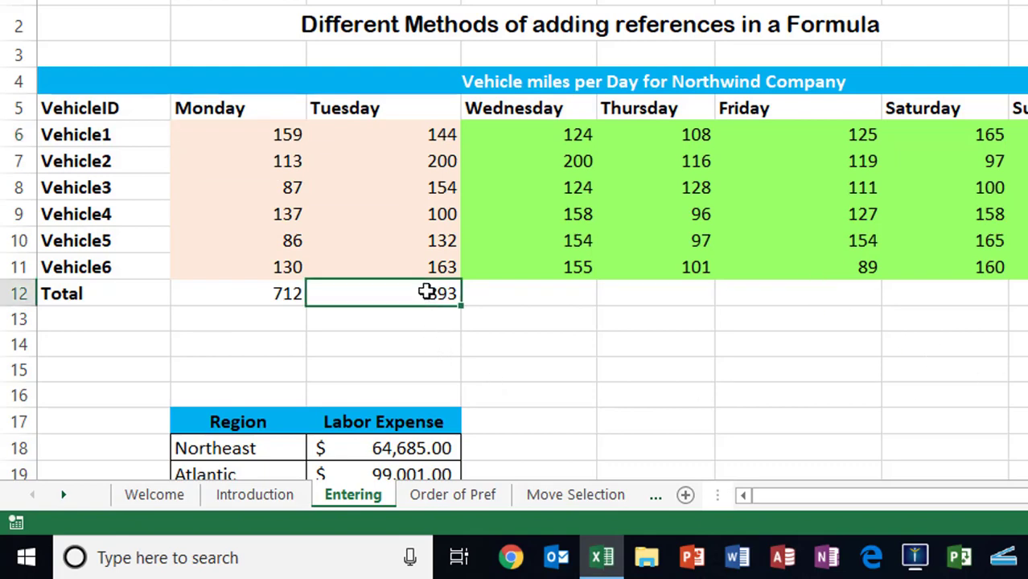
key(F2)
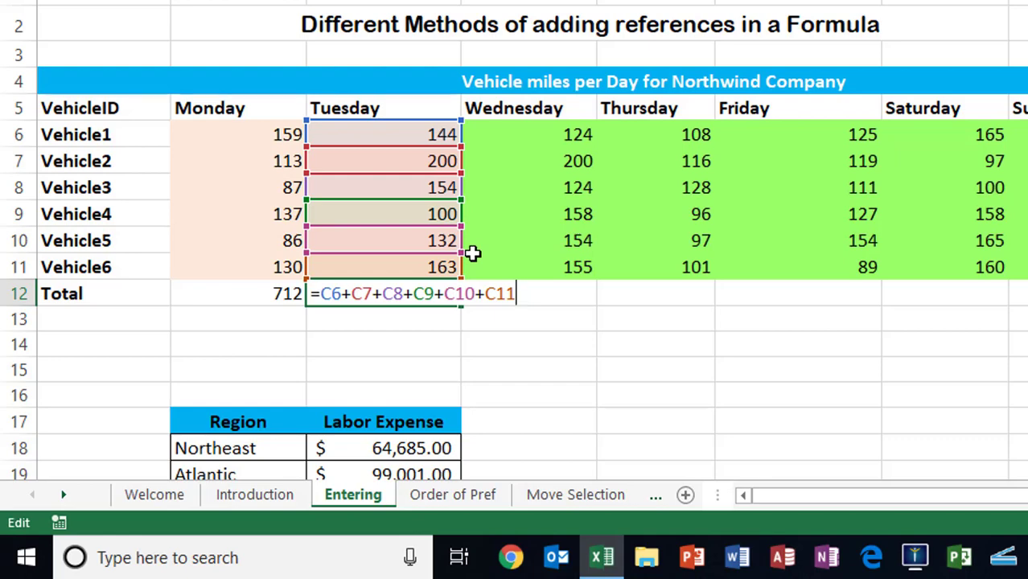
key(ctrl+Return)
Step: Replace Vehicle1's Tuesday miles with 62 to test Tuesday's total, and undo the change
click(410, 135)
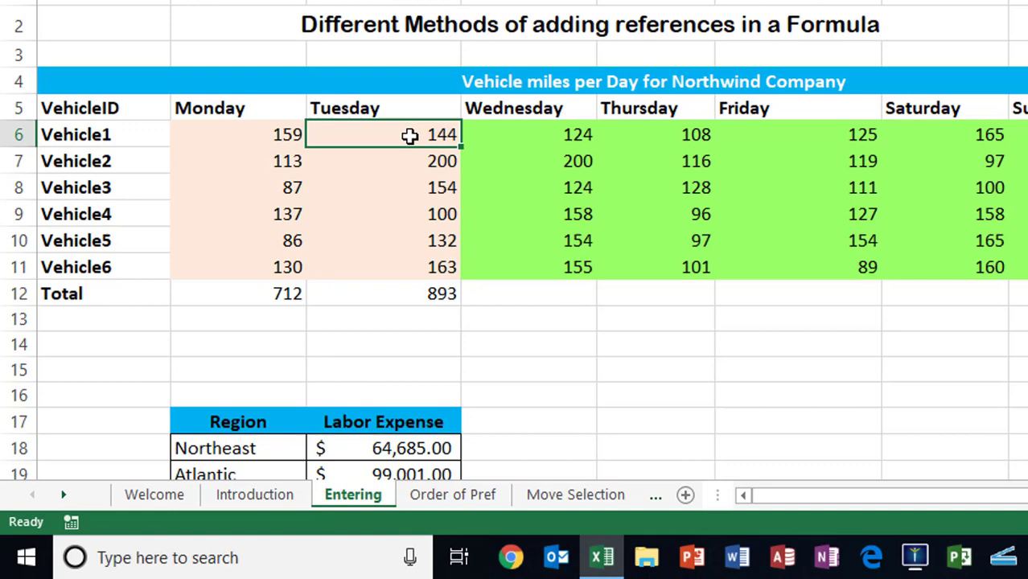
text(62)
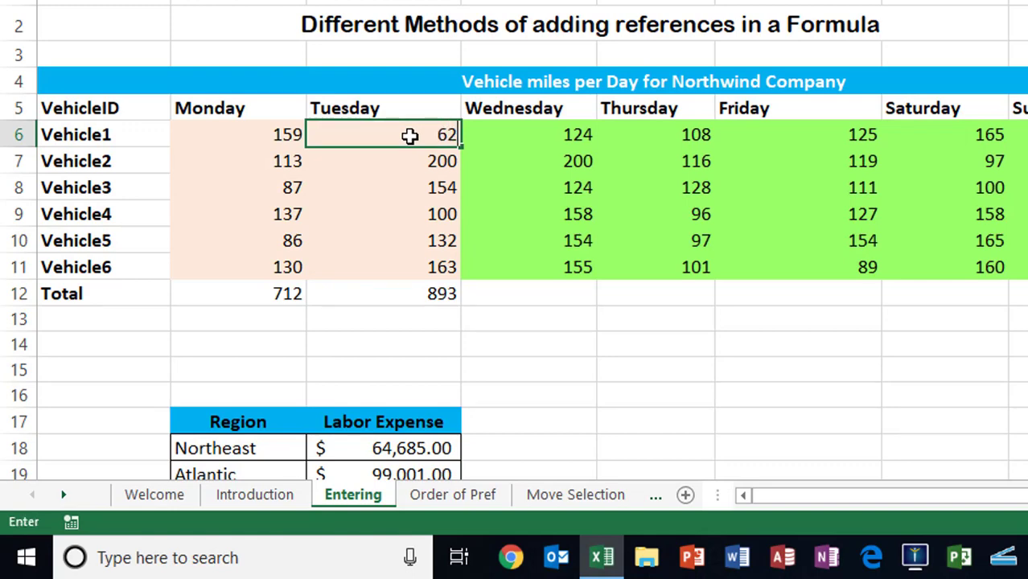
key(Return)
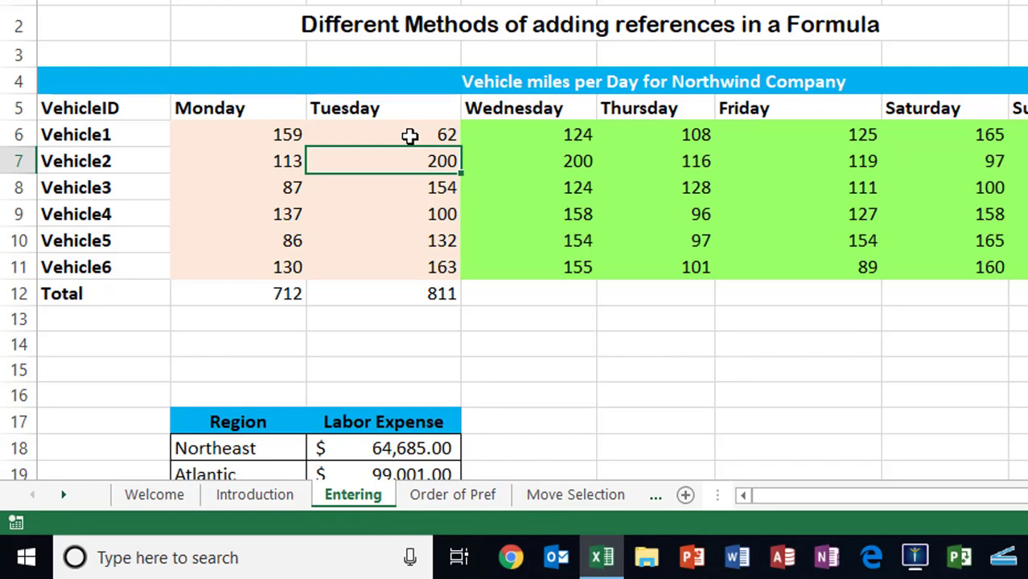
text(z)
key(Escape)
key(ctrl+z)
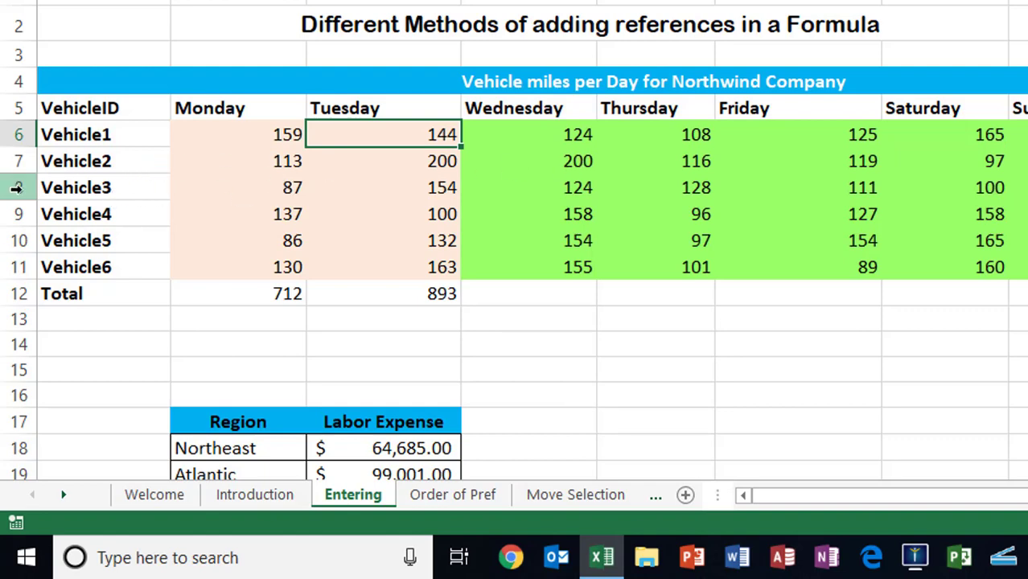
Step: Insert a row above Vehicle3 with 500 as its Tuesday miles, and undo both the entry and the row insertion
click(16, 187)
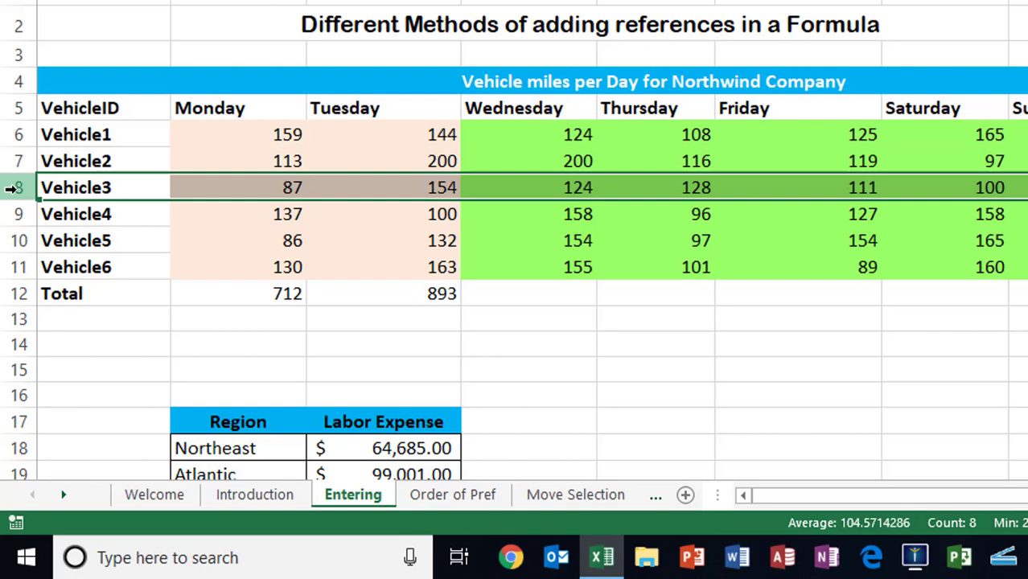
key(ctrl+shift+plus)
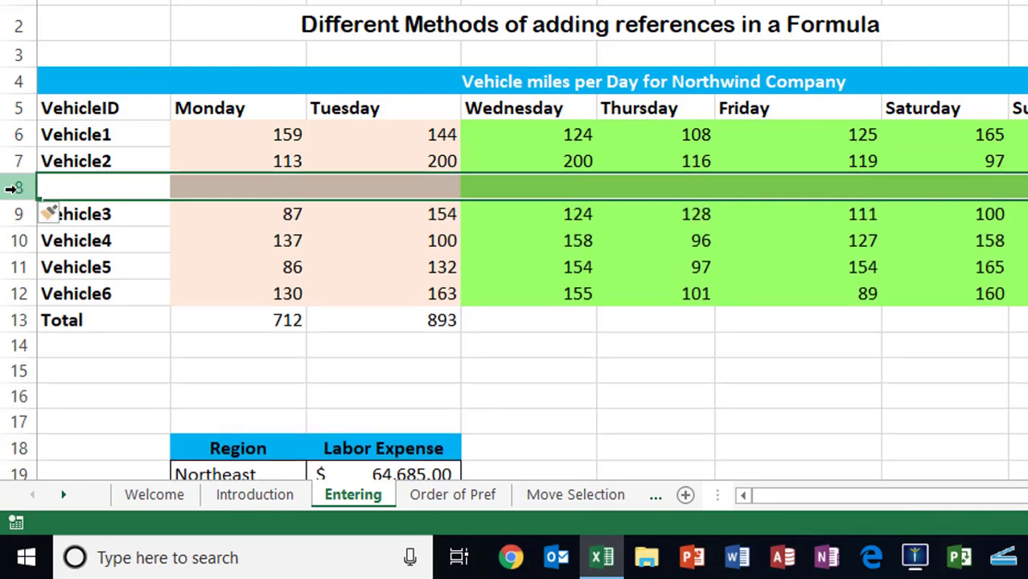
click(426, 185)
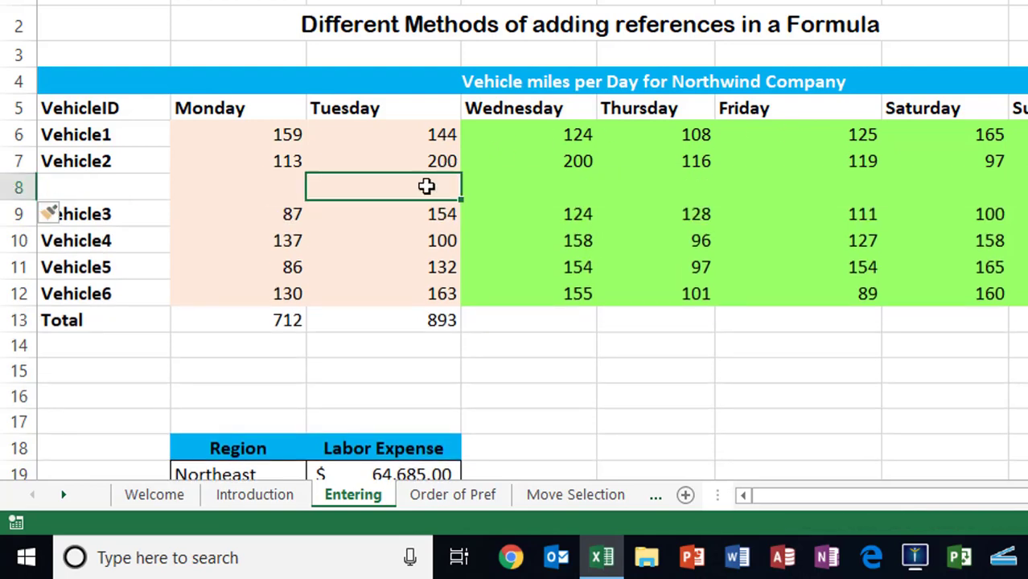
text(500)
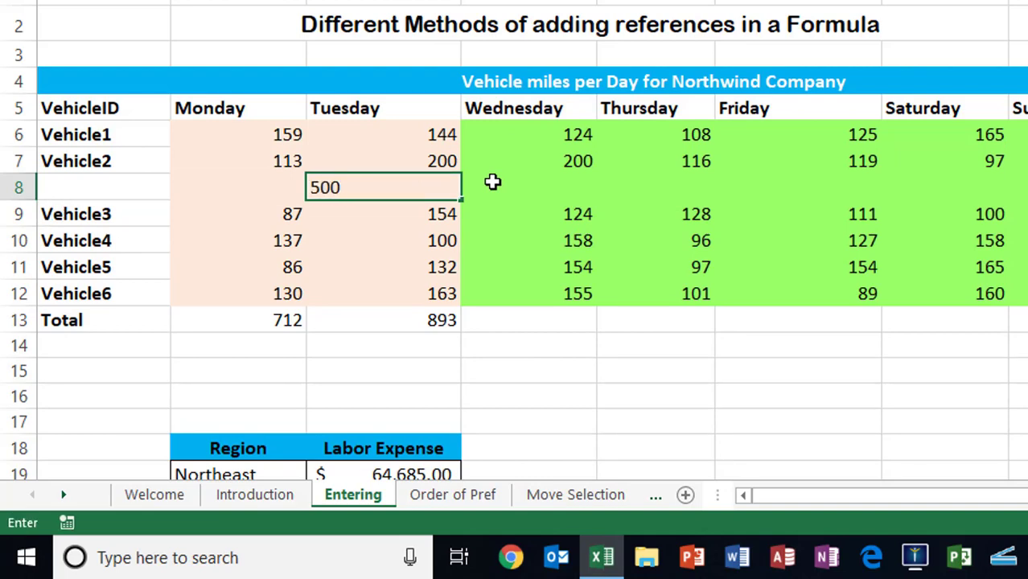
key(Return)
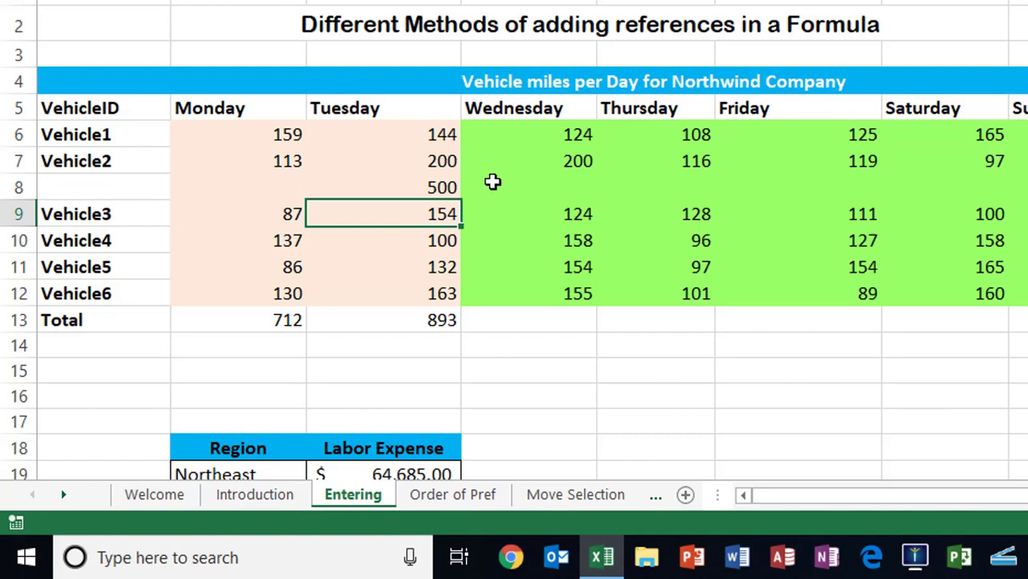
key(ctrl+z)
key(ctrl+z)
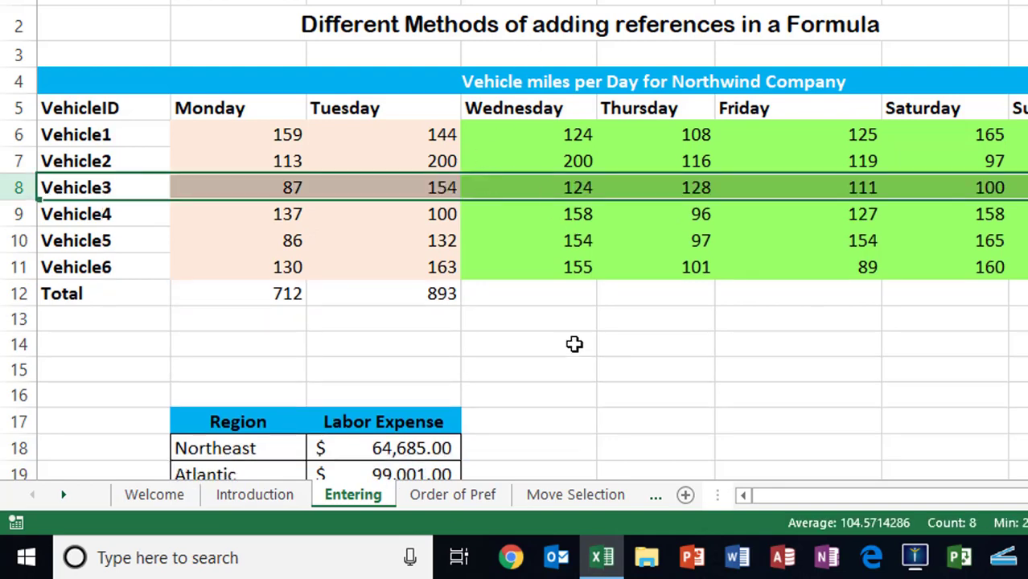
Step: Total Wednesday's miles in D12 with the formula =SUM(D6:D11)
click(558, 294)
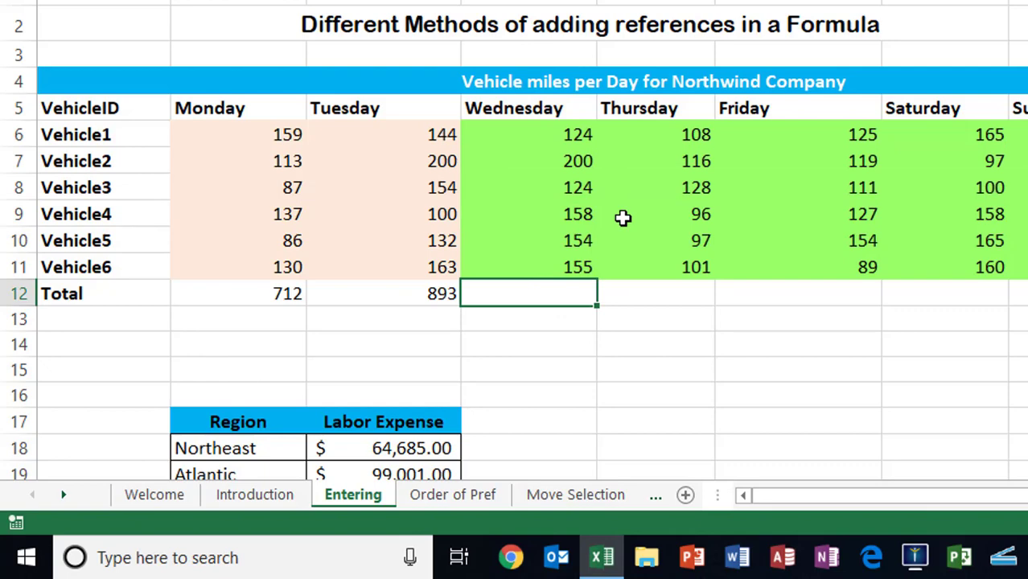
text(=sum)
key(Tab)
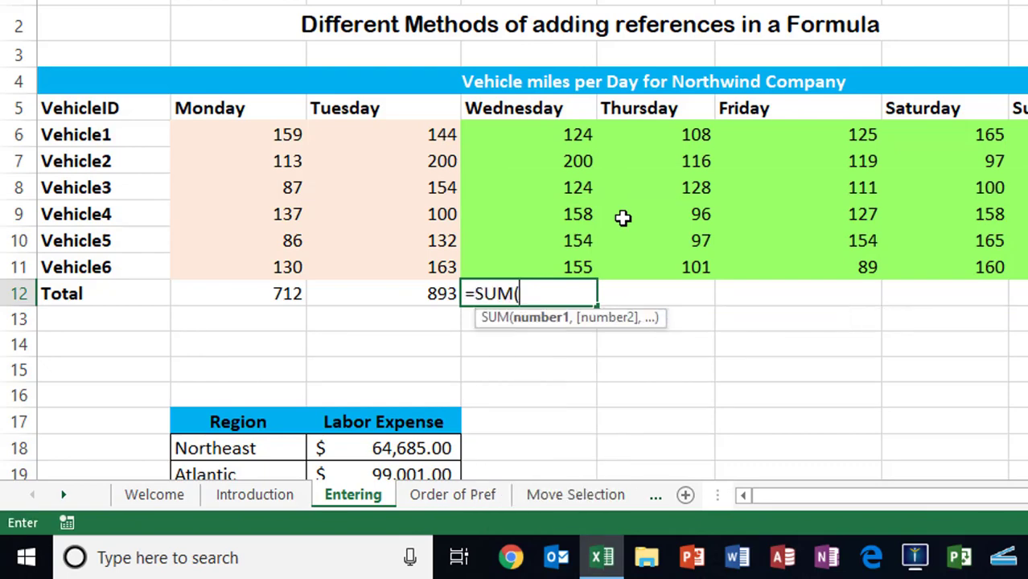
drag(567, 134, 567, 269)
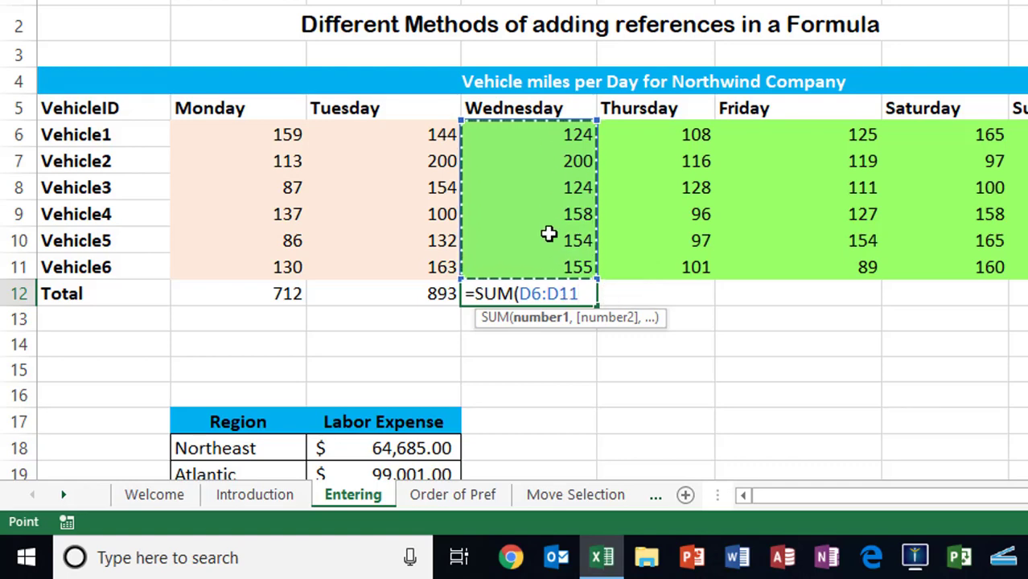
text())
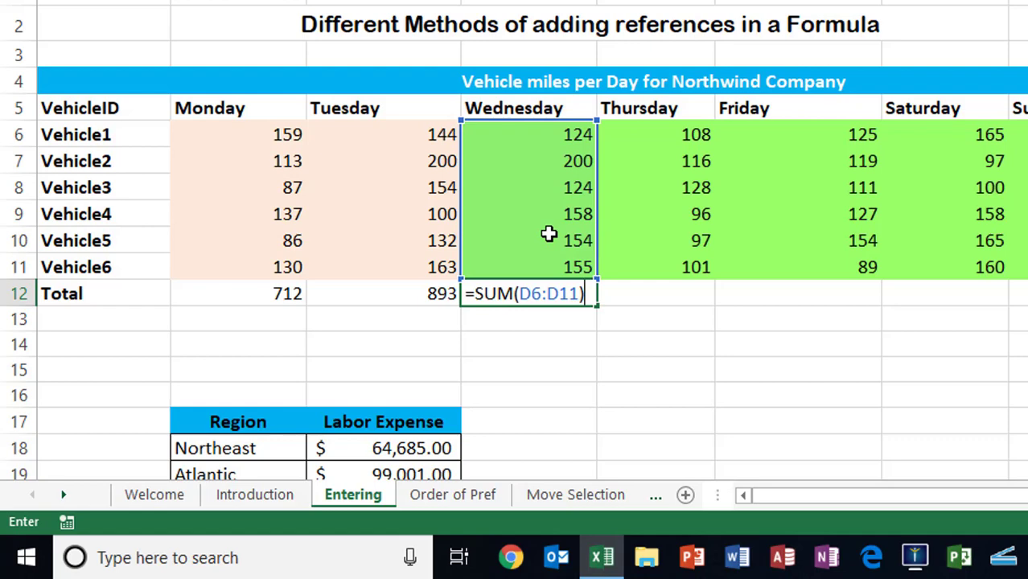
key(Tab)
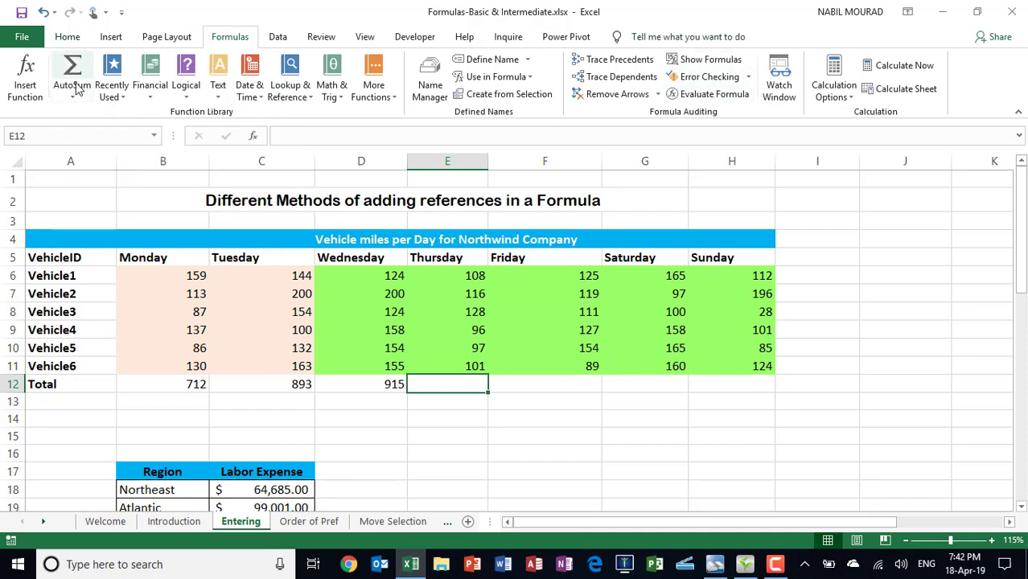
Step: Total Thursday's miles in E12 by applying AutoSum to E6:E11, and clear the cell again
click(70, 37)
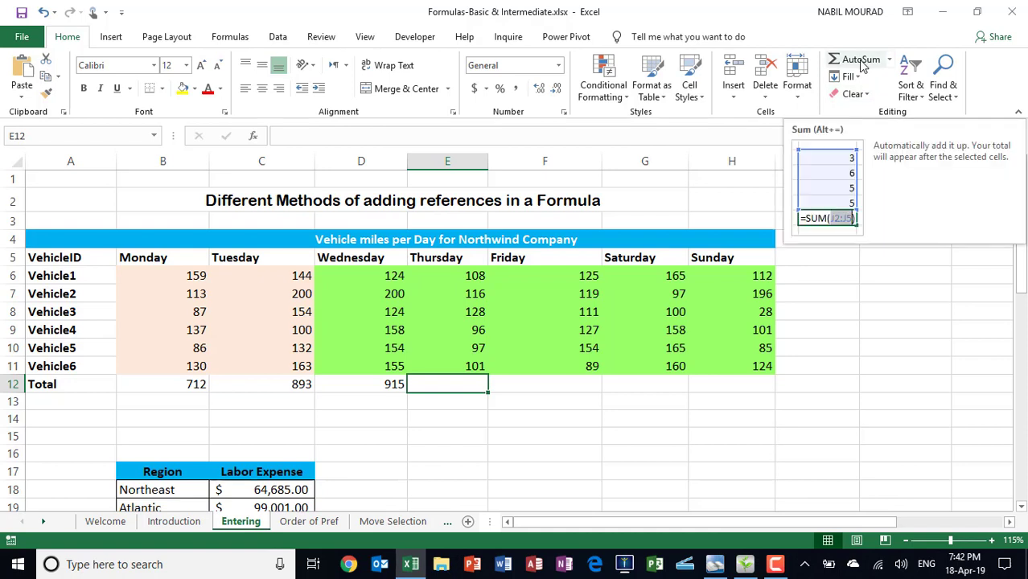
click(861, 61)
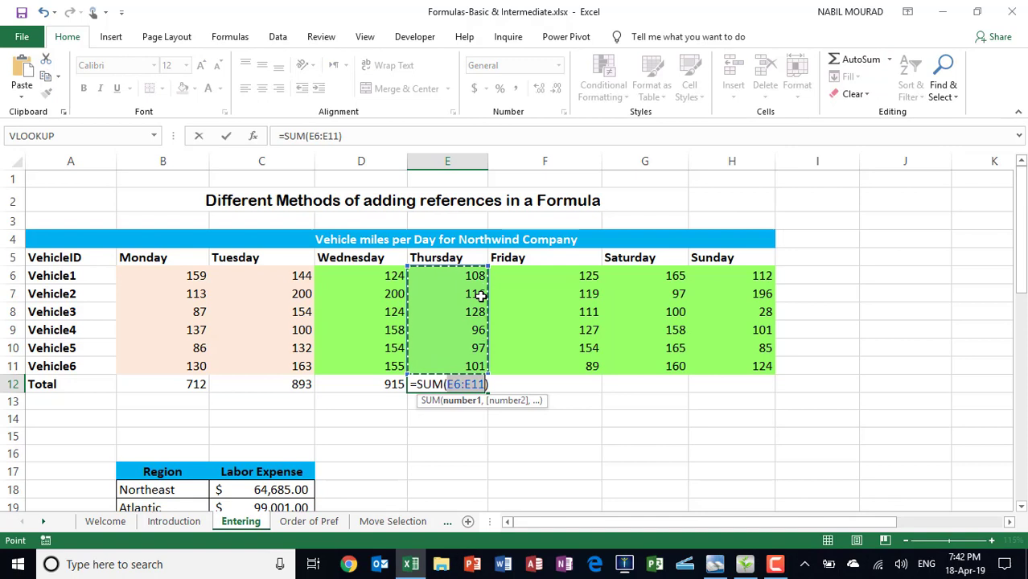
key(ctrl+Return)
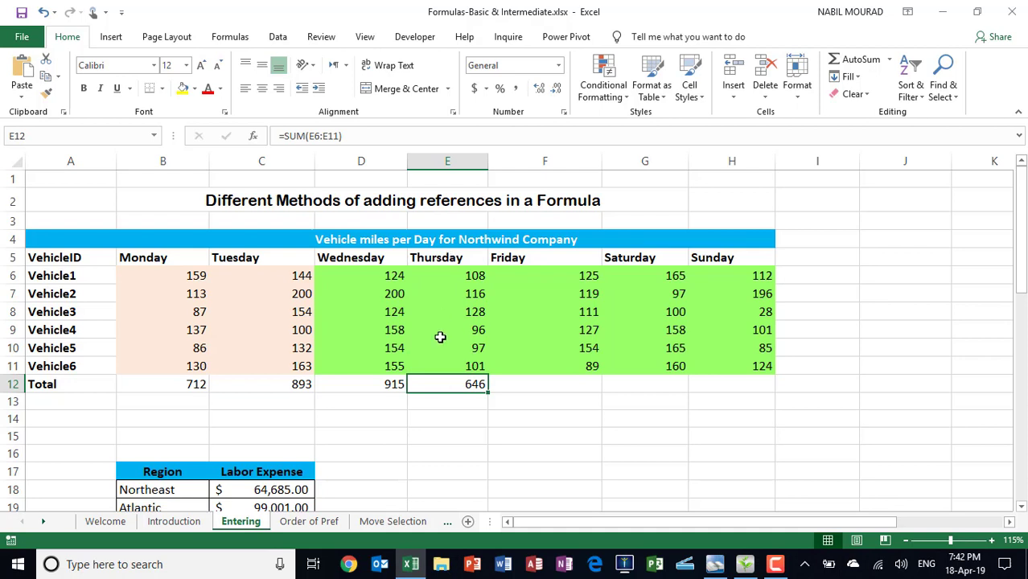
key(Delete)
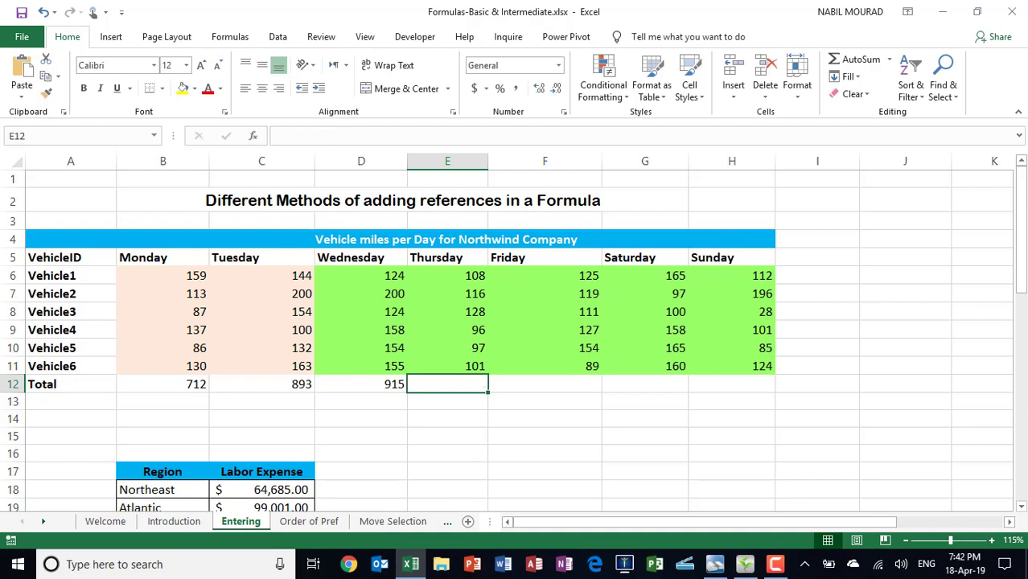
Step: Add Thursday's total below the column by selecting E6:E11 first and applying AutoSum to that range
click(864, 66)
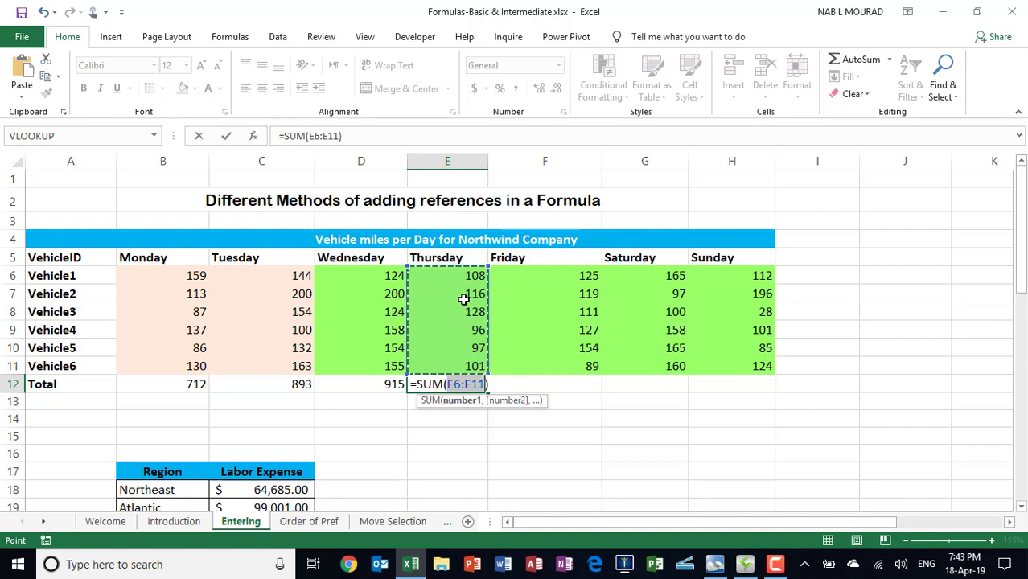
key(Escape)
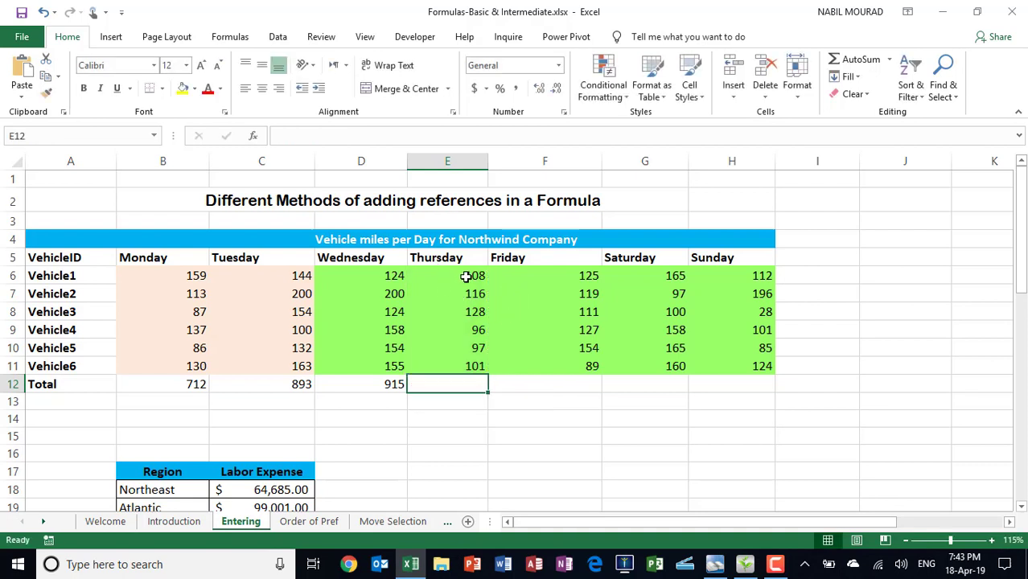
drag(463, 276, 455, 360)
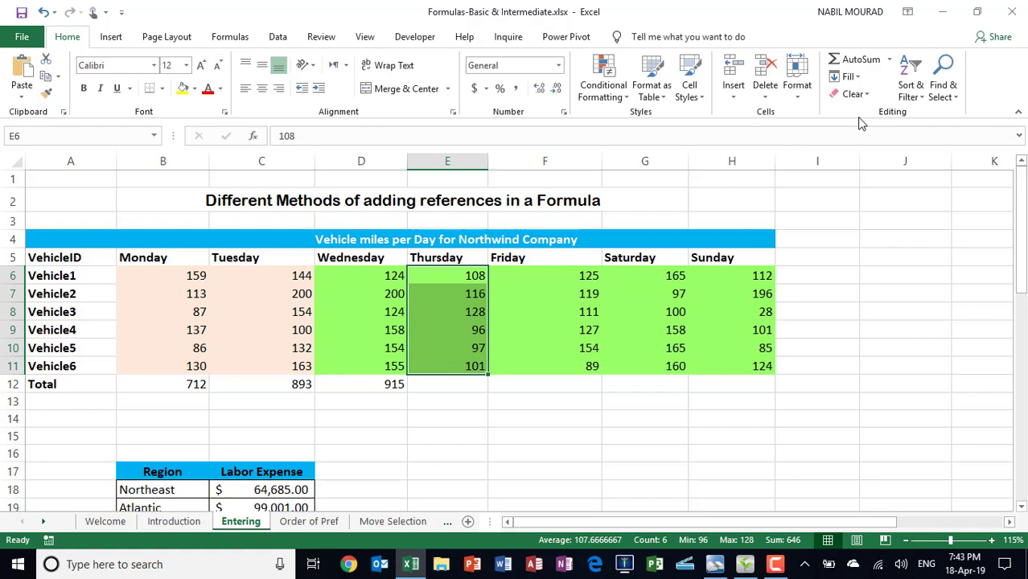
click(858, 60)
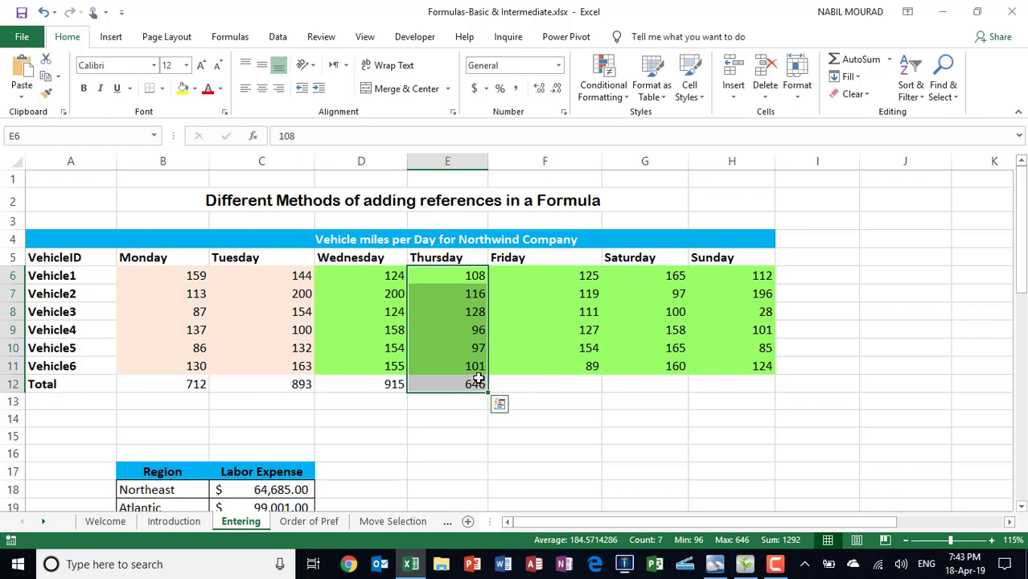
Step: Clear the Monday to Thursday totals in B12:E12
drag(163, 379, 456, 378)
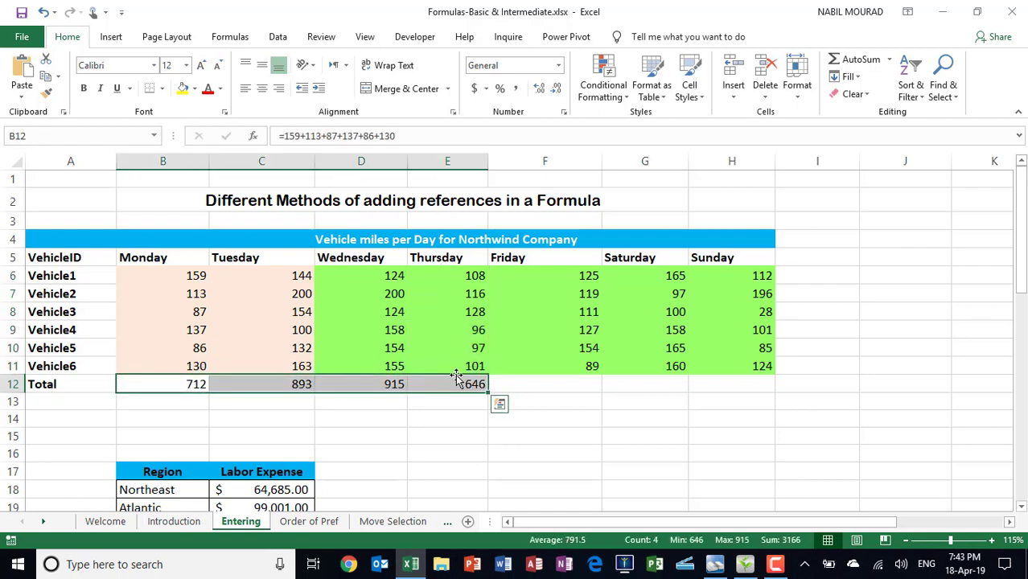
key(Delete)
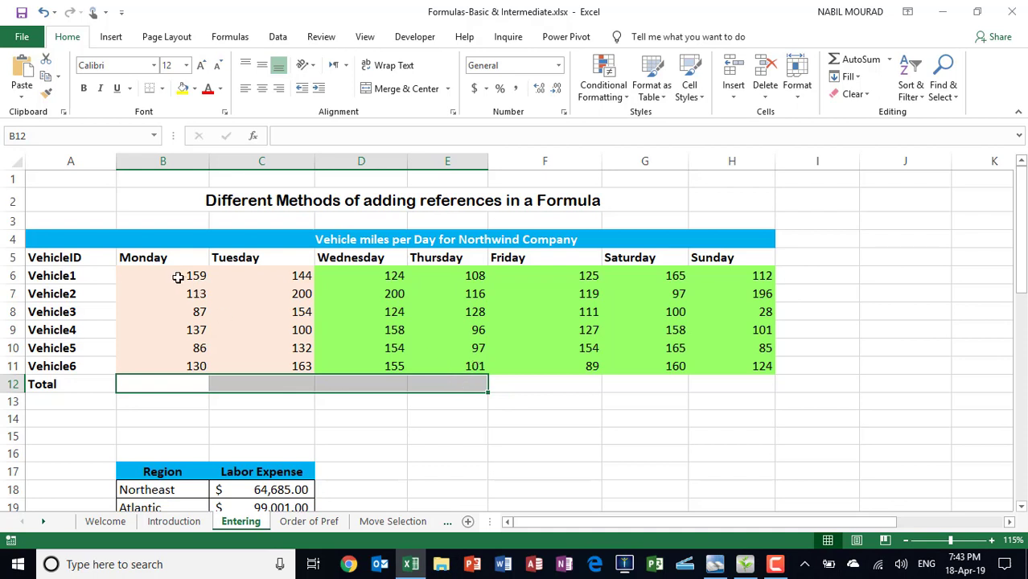
Step: Total all seven days at once by applying AutoSum to B6:H11, and undo the added totals
drag(178, 276, 724, 366)
click(859, 60)
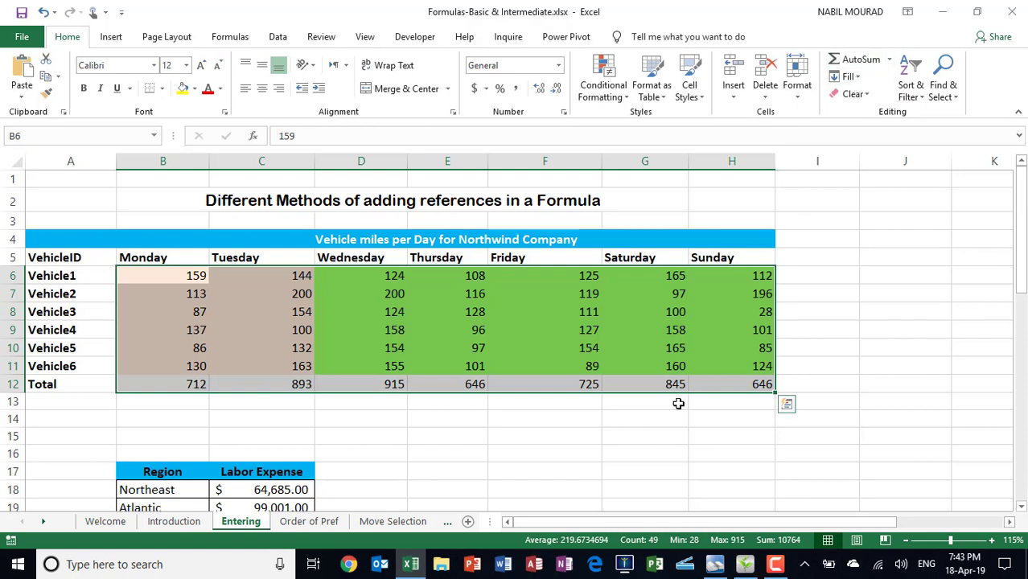
key(ctrl+z)
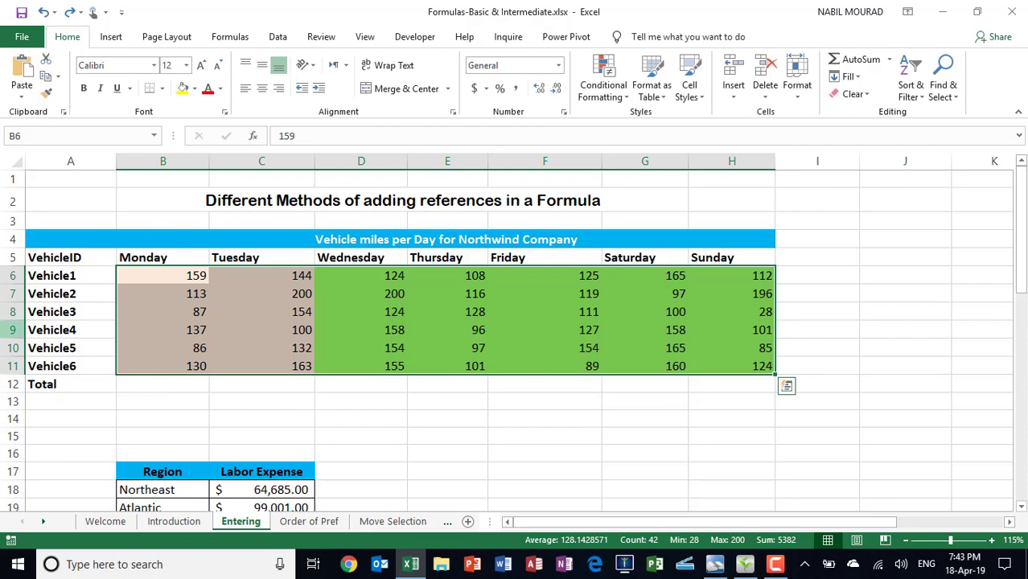
Step: Total every day and every vehicle at once by applying AutoSum to B6:I12, and clear the vehicle totals in I6:I12
drag(151, 272, 815, 391)
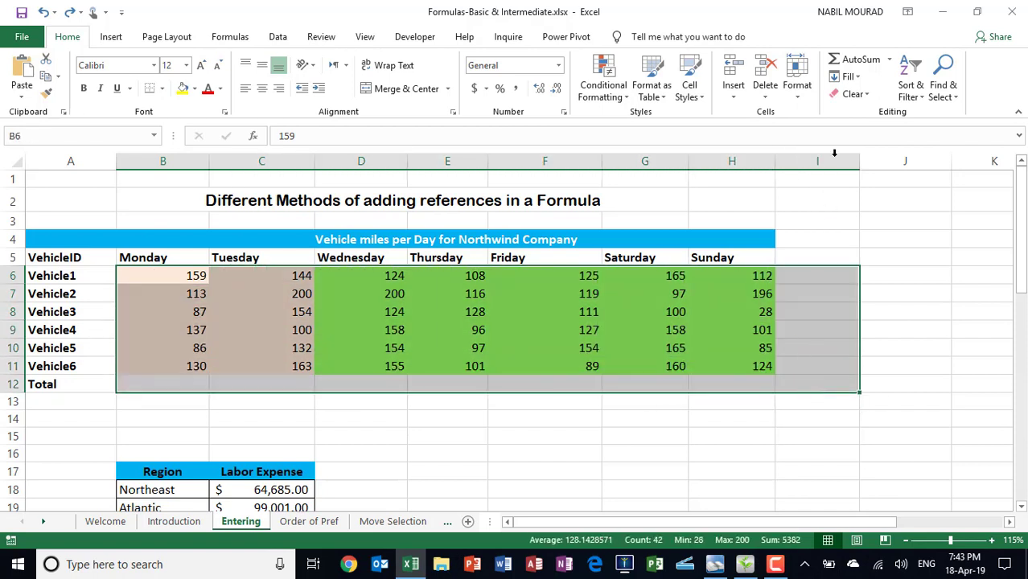
click(861, 61)
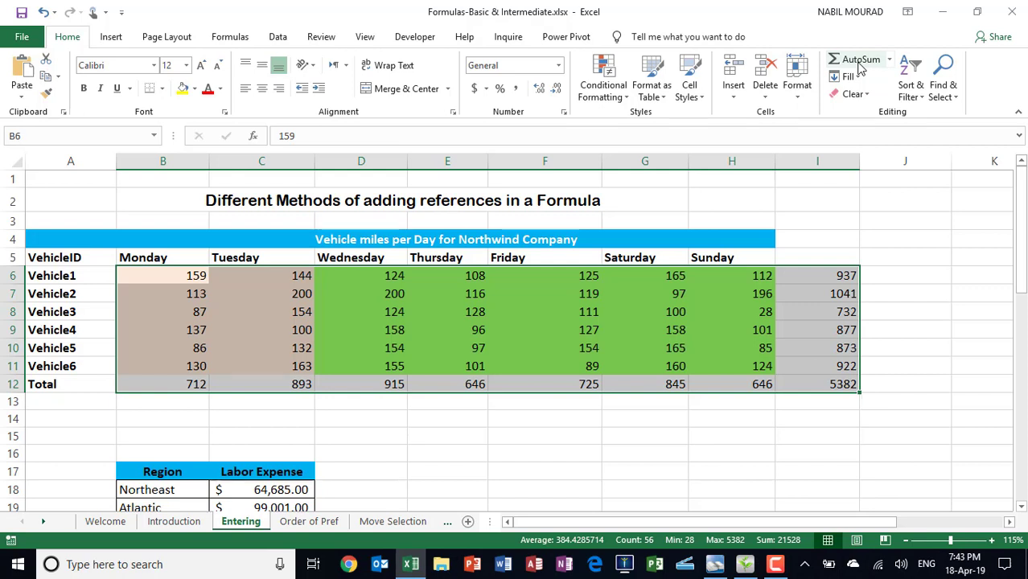
drag(821, 274, 829, 384)
key(Delete)
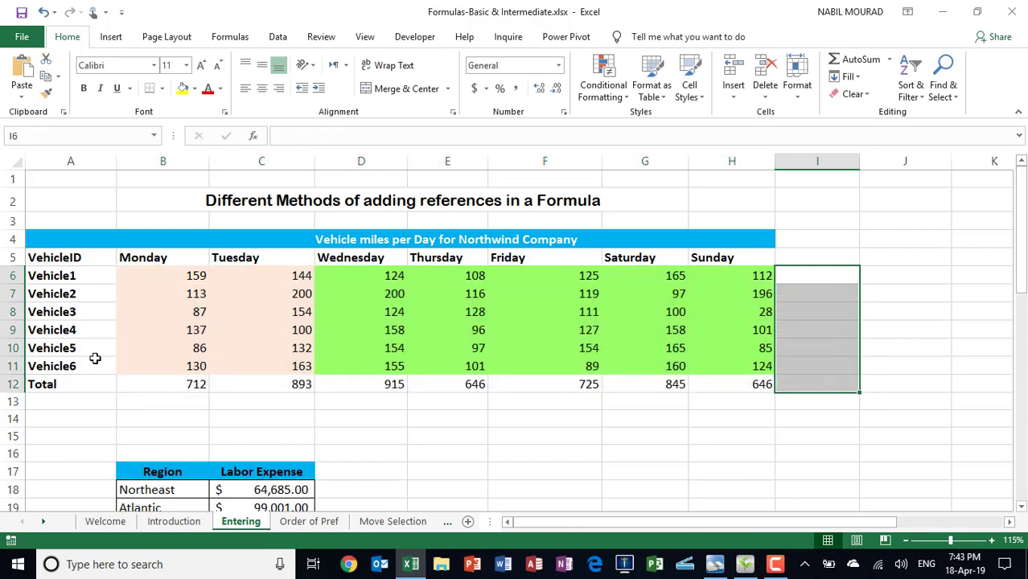
Step: Clear the daily totals in B12:H12
click(159, 389)
drag(247, 385, 754, 383)
key(Delete)
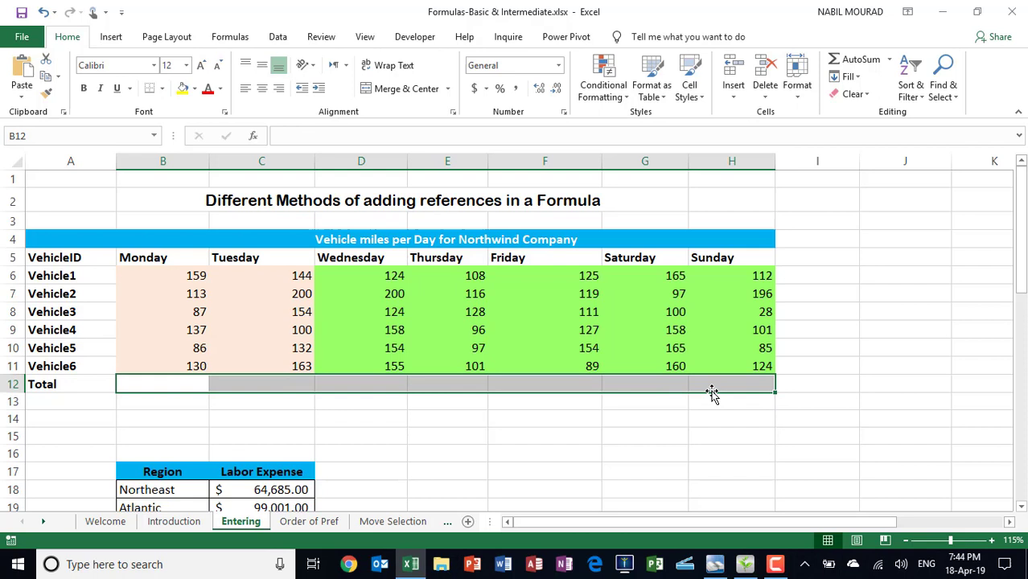
click(842, 326)
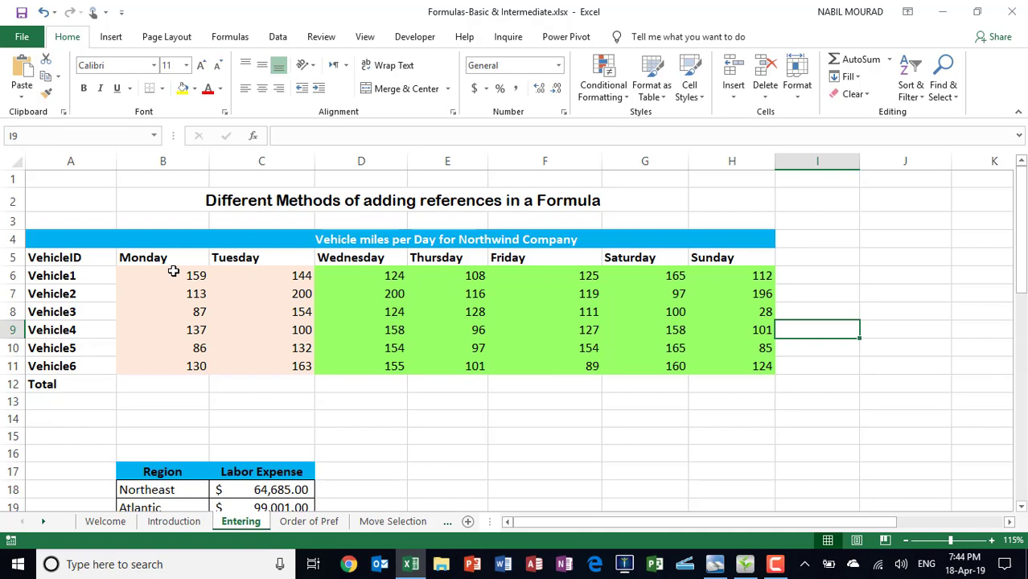
Step: Open Quick Analysis for B6:H11 and examine its Formatting, Charts, Totals, Tables and Sparklines options
drag(173, 272, 723, 365)
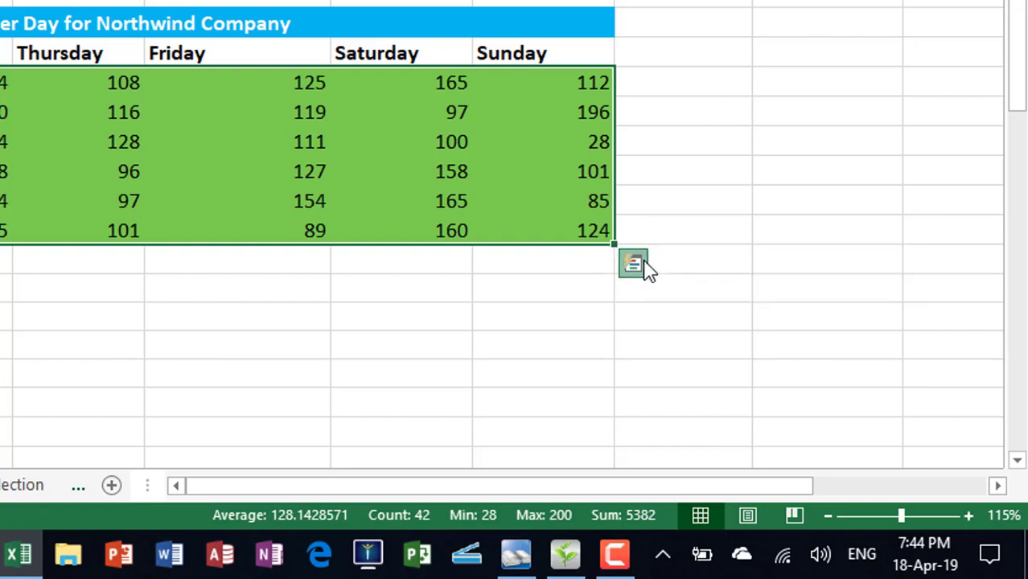
click(647, 268)
click(582, 200)
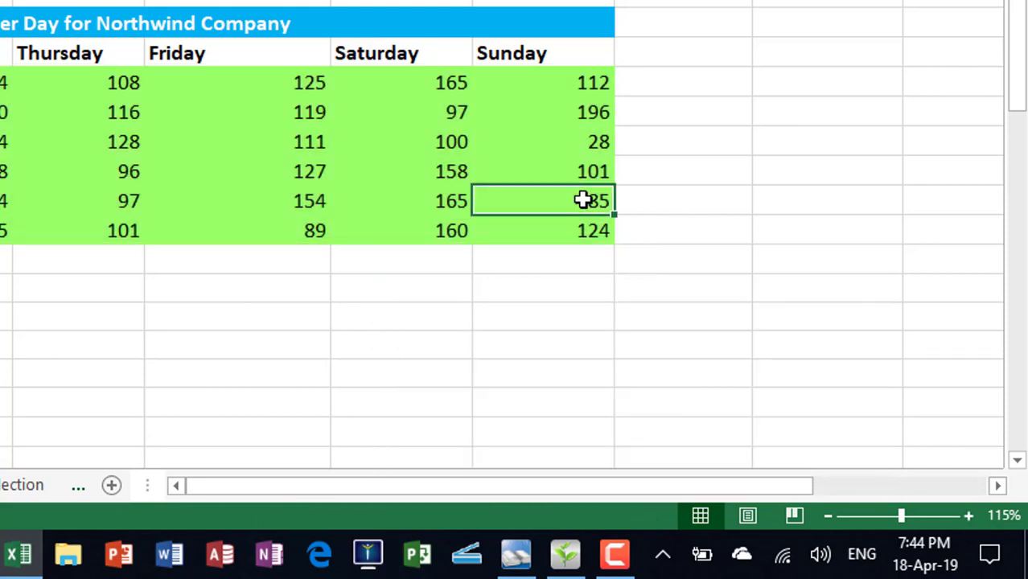
drag(2, 82, 532, 231)
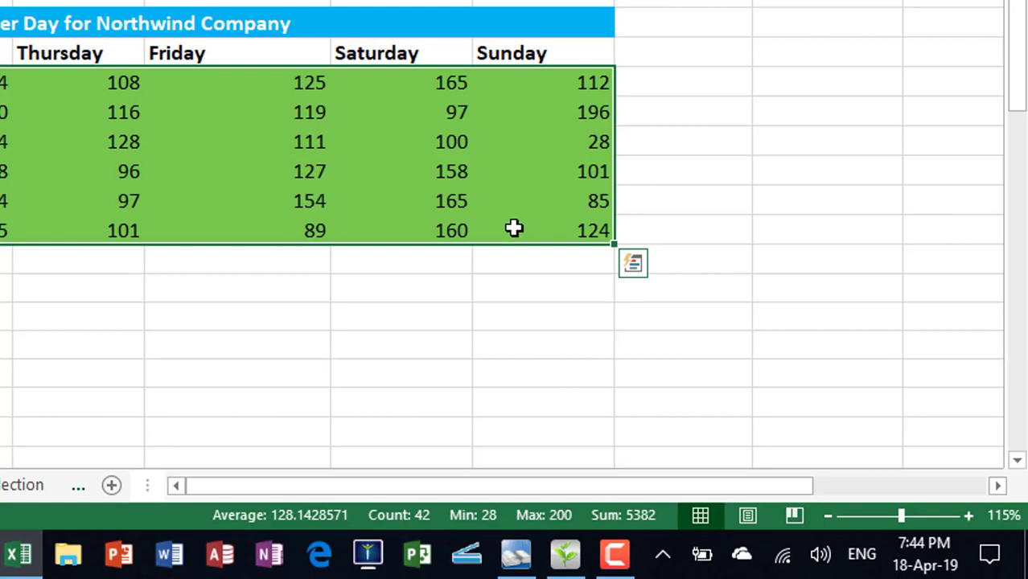
key(ctrl+q)
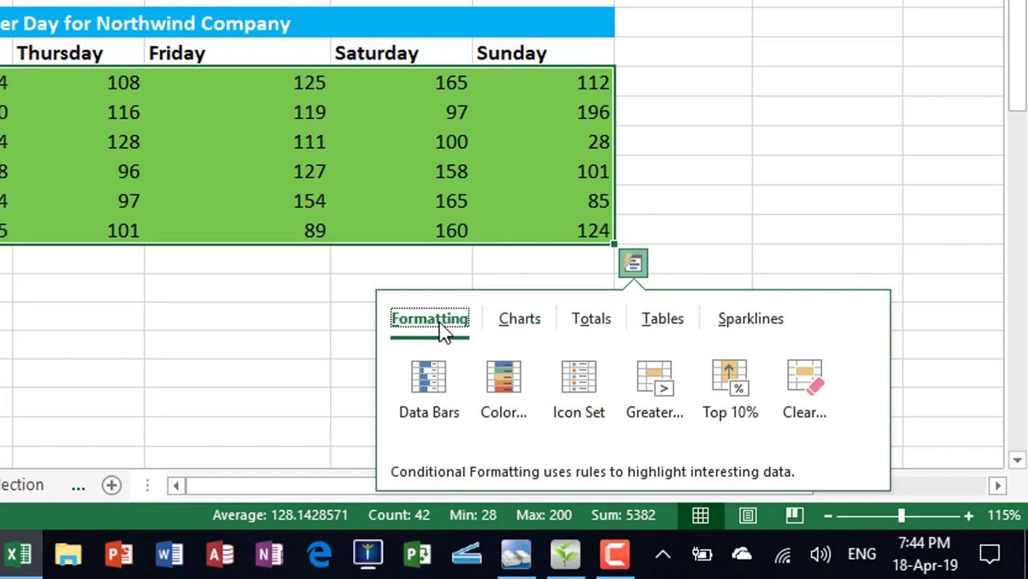
key(Down)
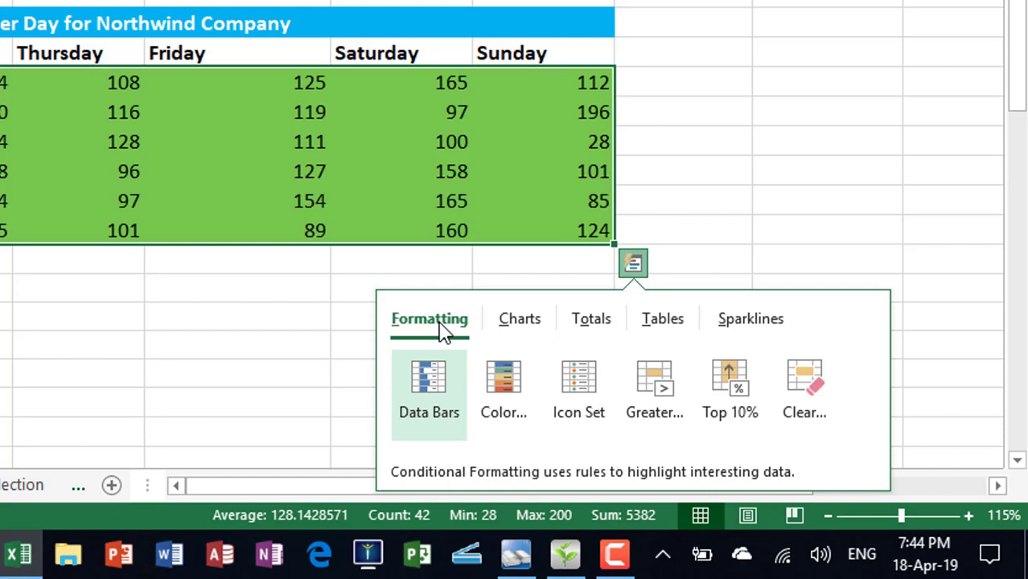
click(513, 330)
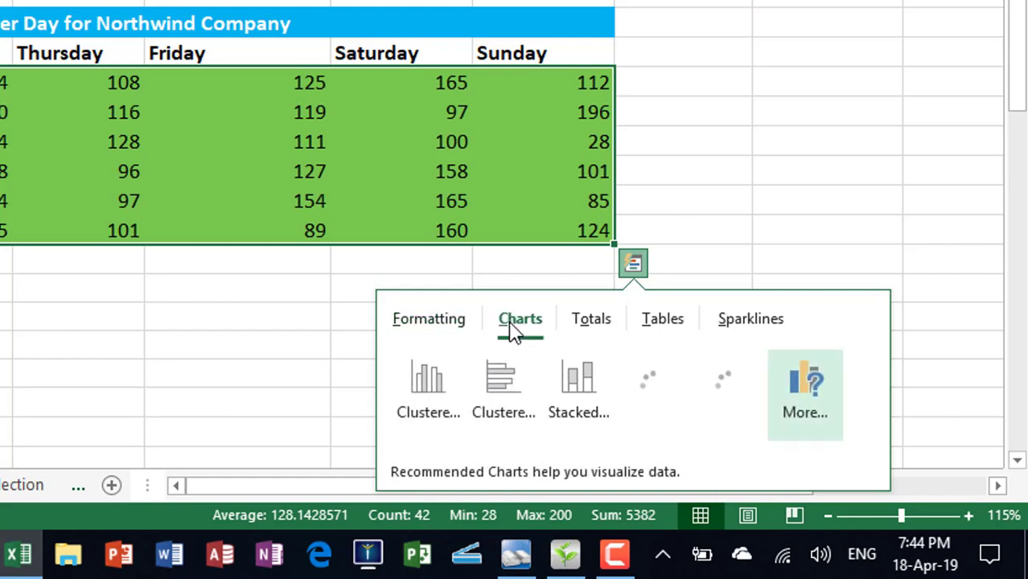
click(587, 332)
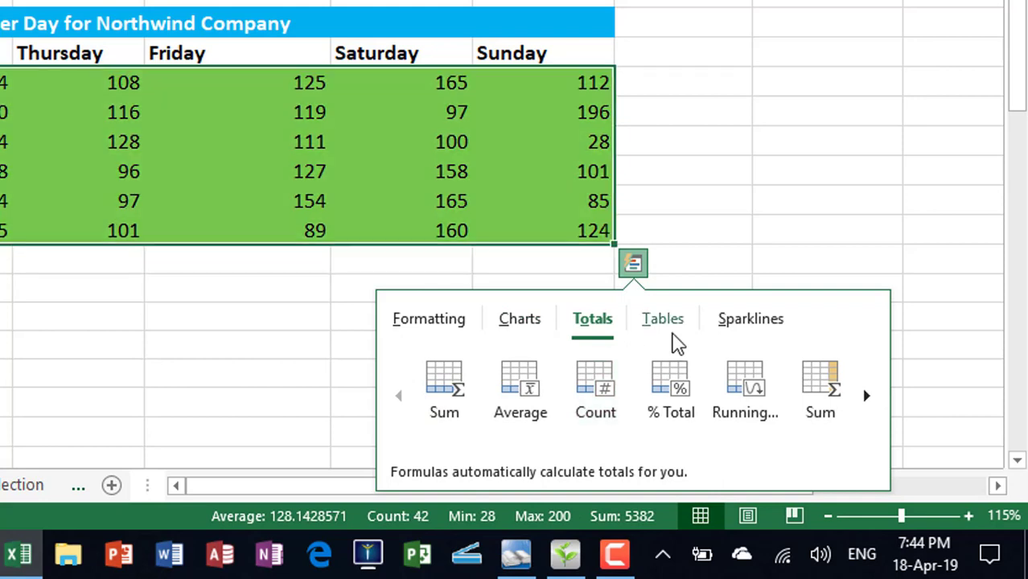
click(665, 321)
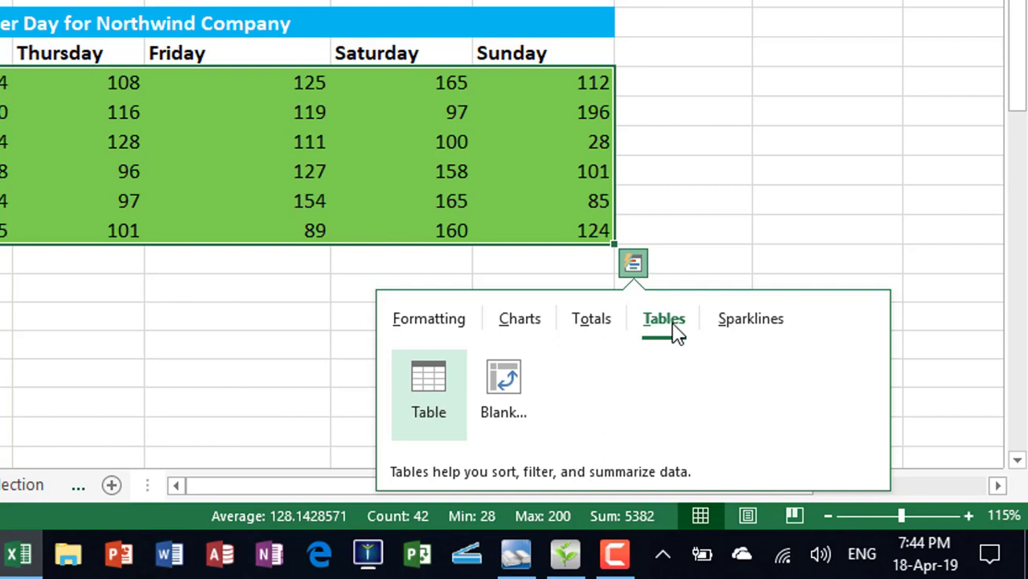
click(744, 325)
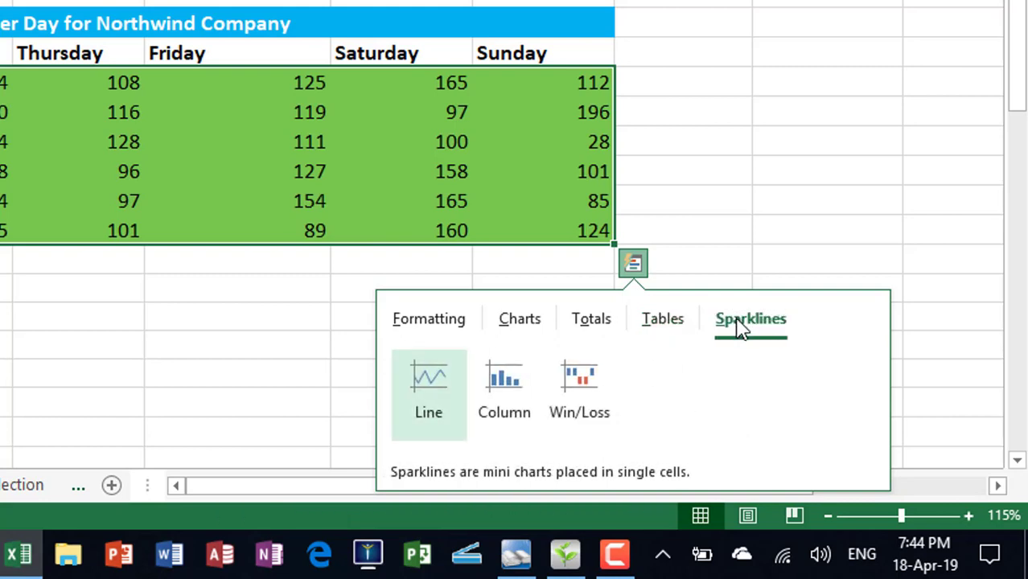
Step: Preview the Quick Analysis totals for B6:H11, including row Sum and row Running Total, and dismiss them without applying any
click(583, 331)
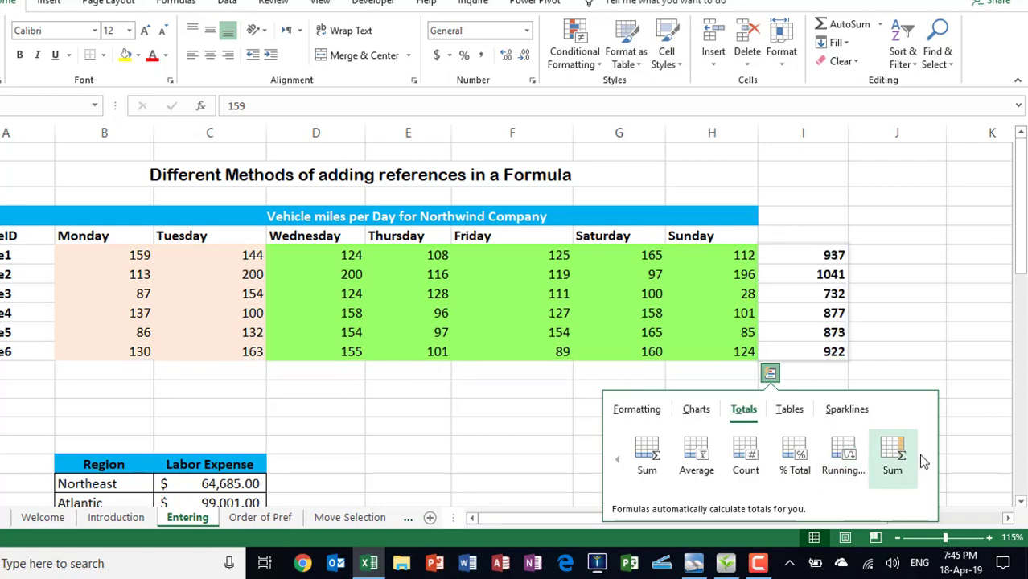
click(924, 460)
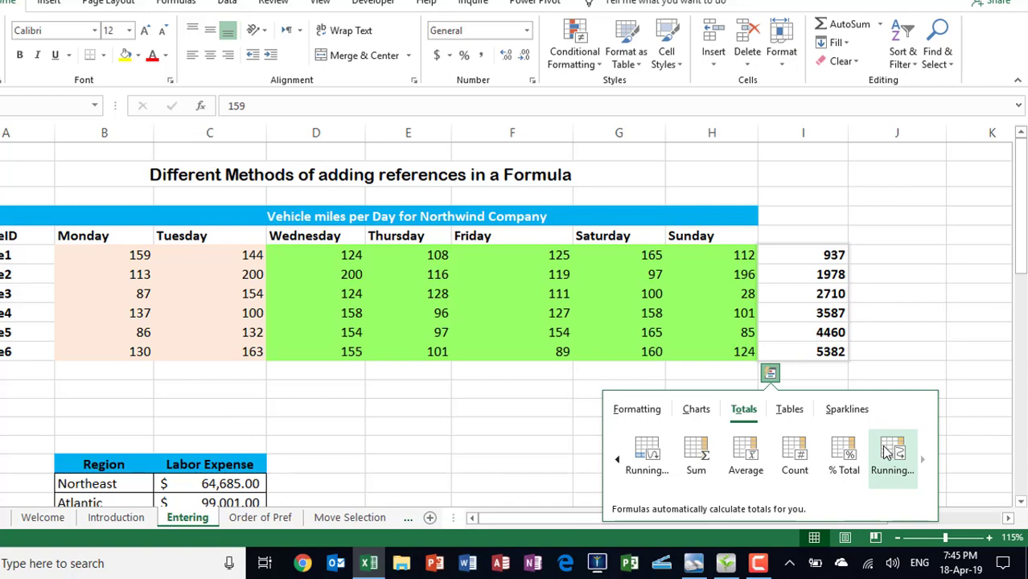
click(954, 392)
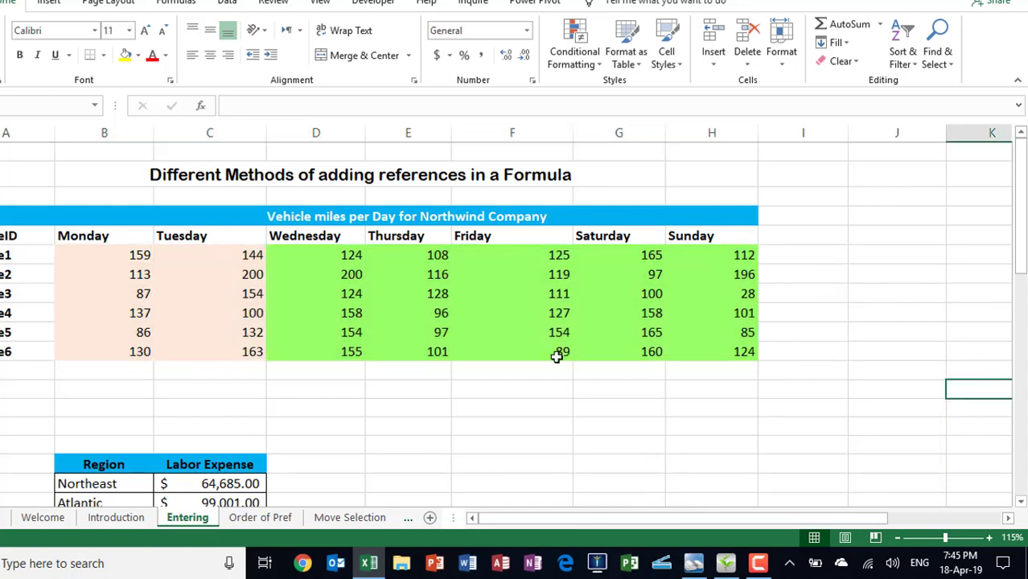
Step: Undo the clearing of the daily totals in row 12, and total Saturday's miles in G12 with =SUM(G6:G11)
key(ctrl+z)
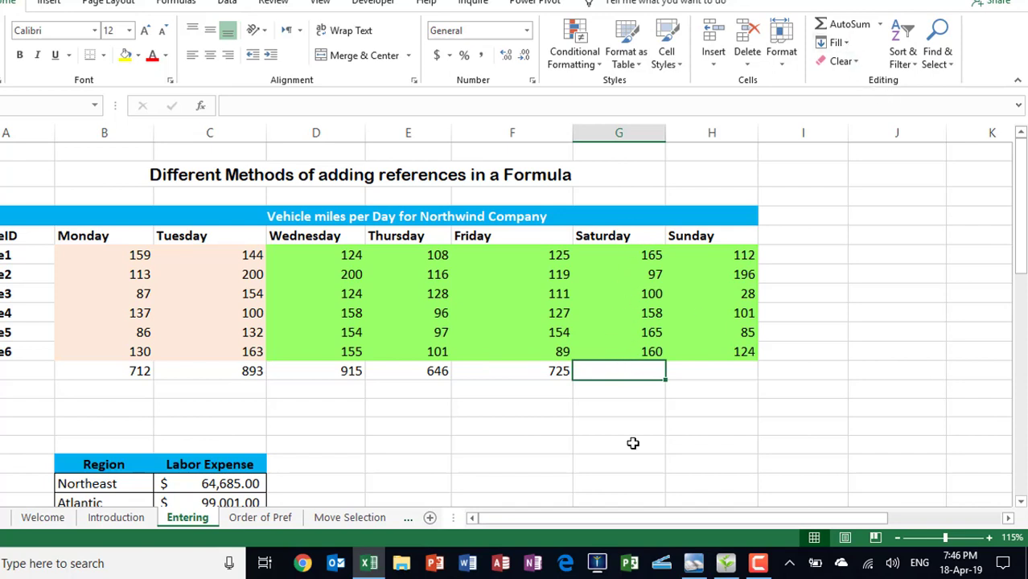
text(=sum)
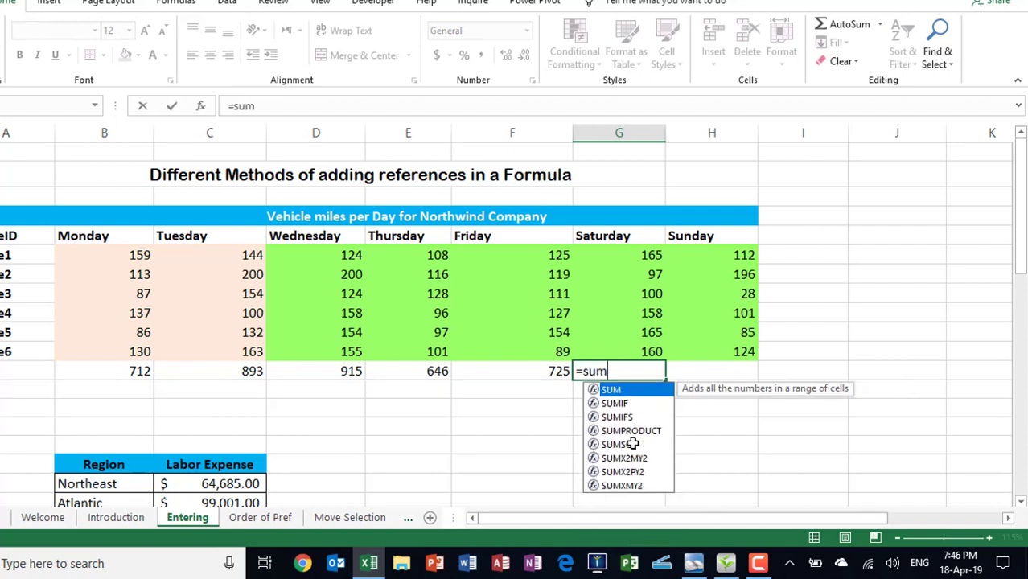
key(Tab)
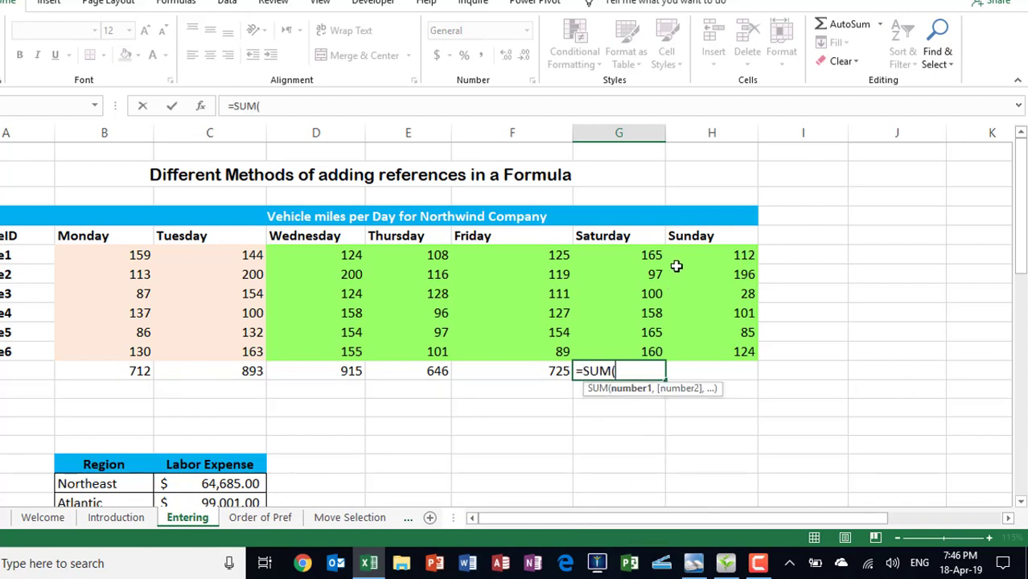
drag(651, 255, 644, 351)
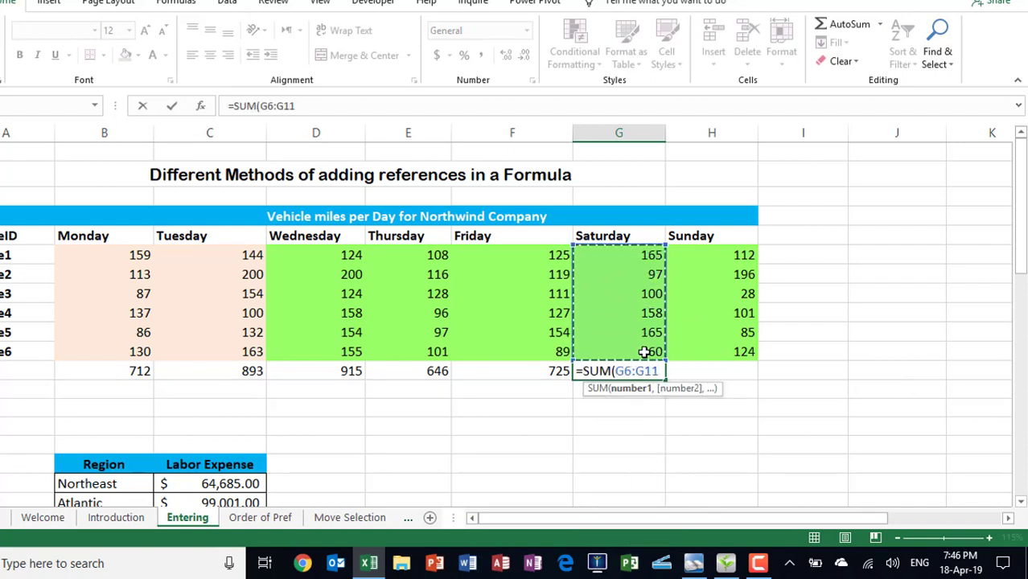
key(Return)
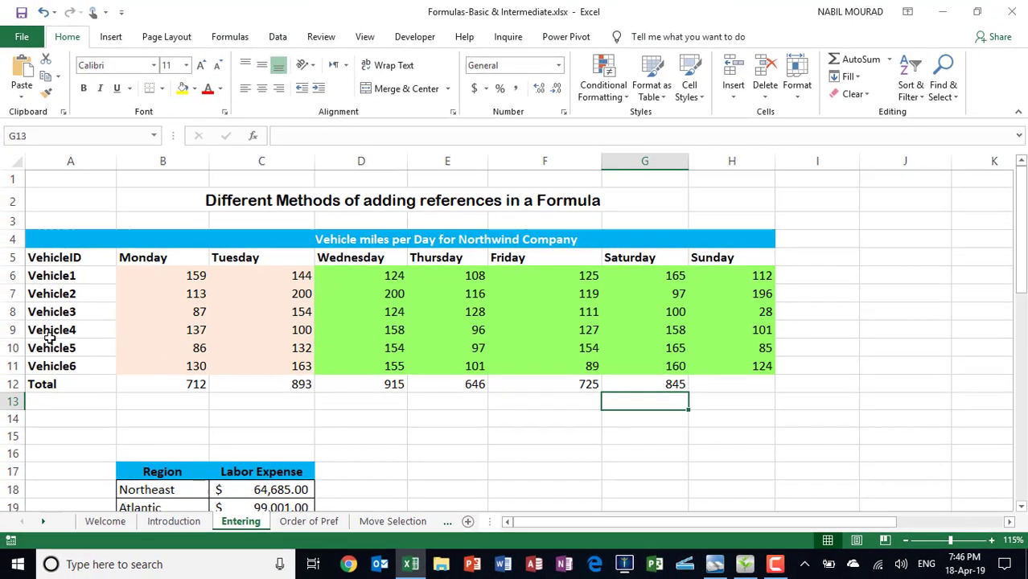
Step: Hide the Vehicle2 and Vehicle3 rows (7 and 8), and undo both the hiding and the Saturday SUM formula
drag(9, 294, 8, 310)
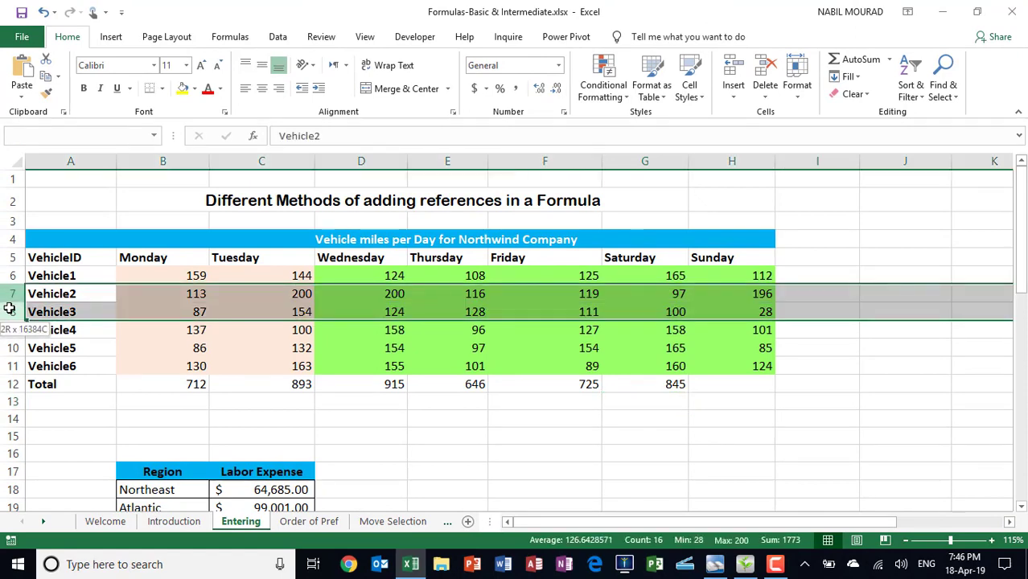
right_click(5, 309)
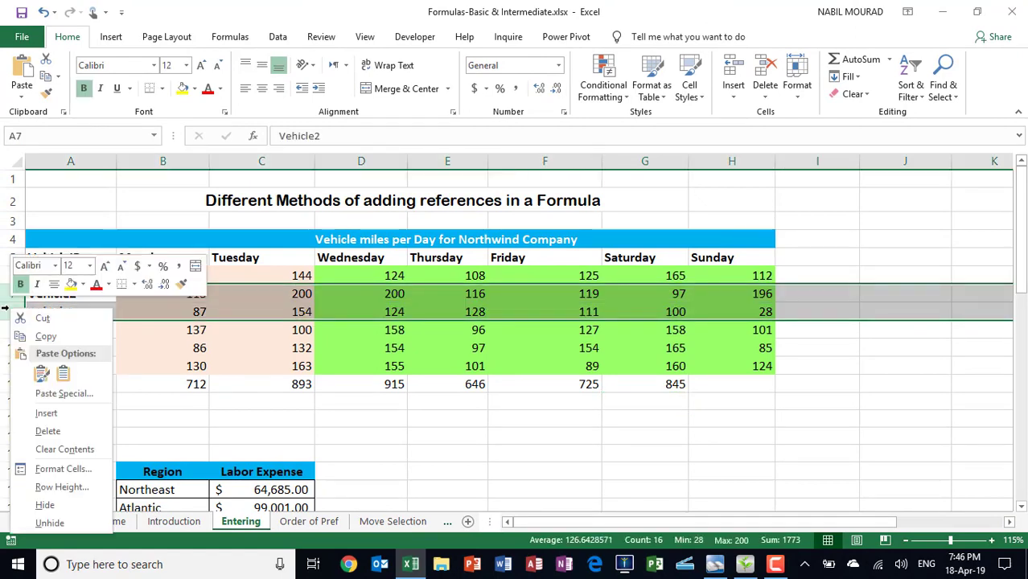
click(69, 515)
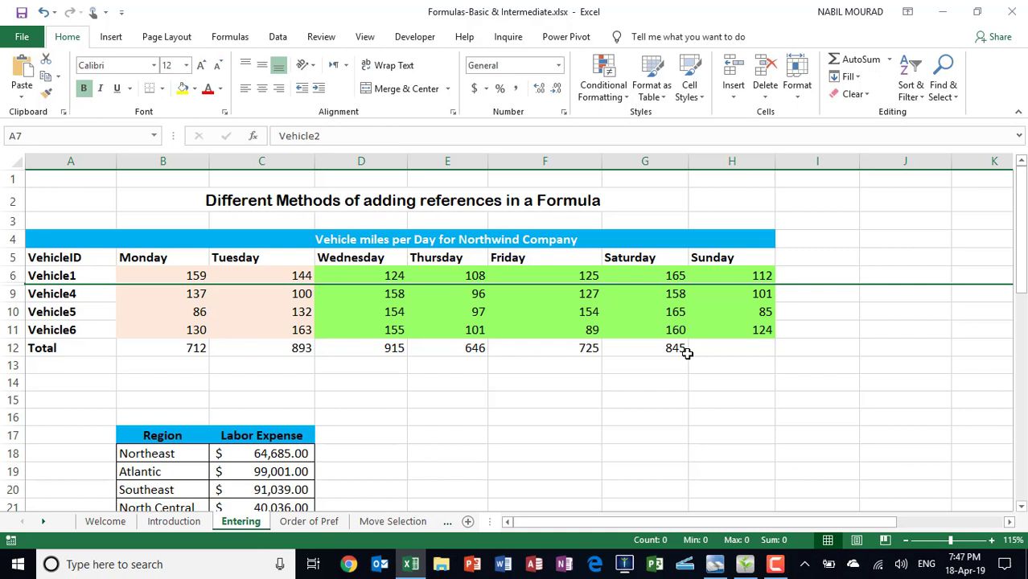
key(ctrl+z)
key(ctrl+z)
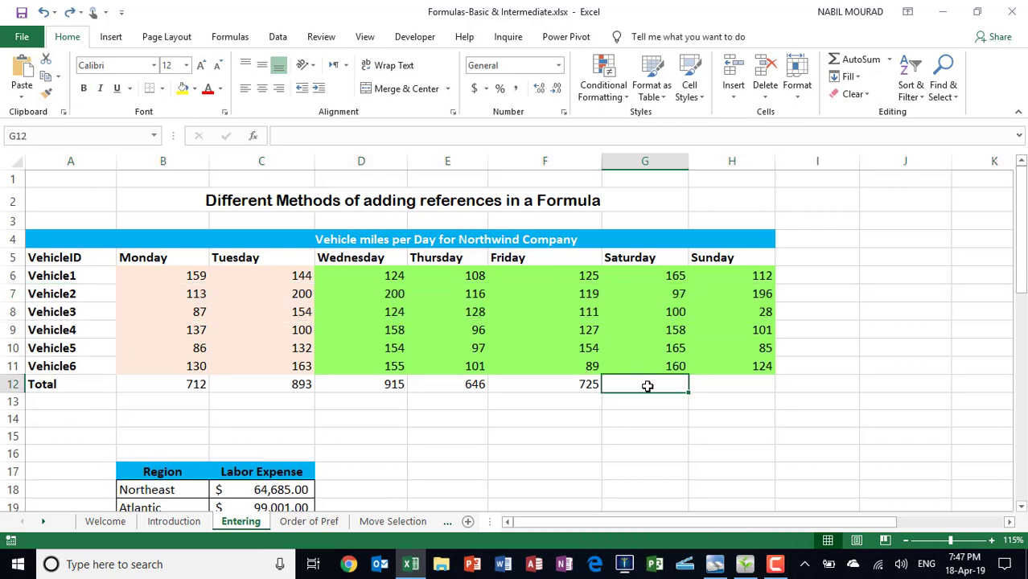
Step: Start a SUBTOTAL formula for Saturday in G12 and examine its function numbers from 1 - AVERAGE through 111 - VAR.P
text(=)
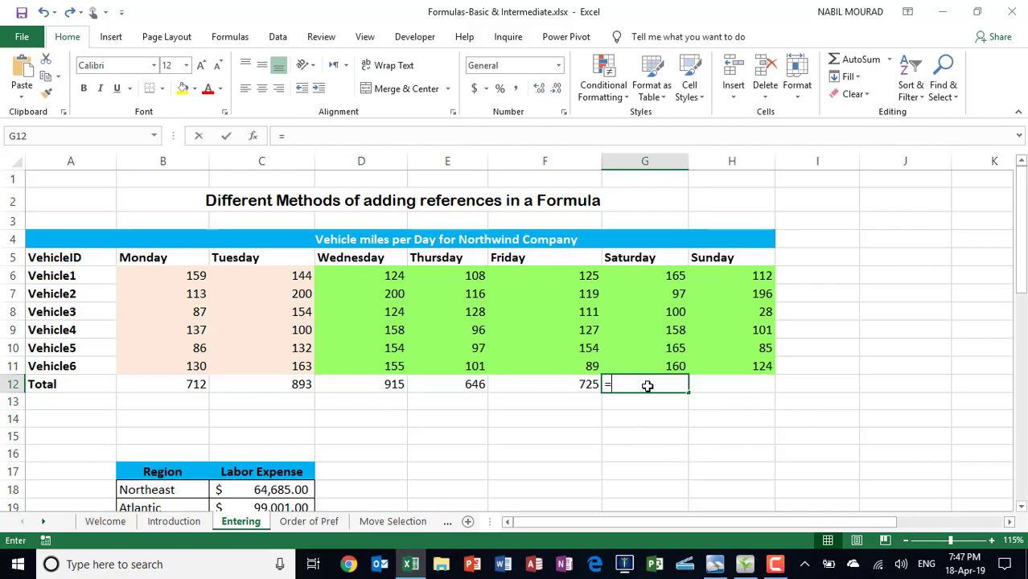
text(su)
key(Down)
key(Tab)
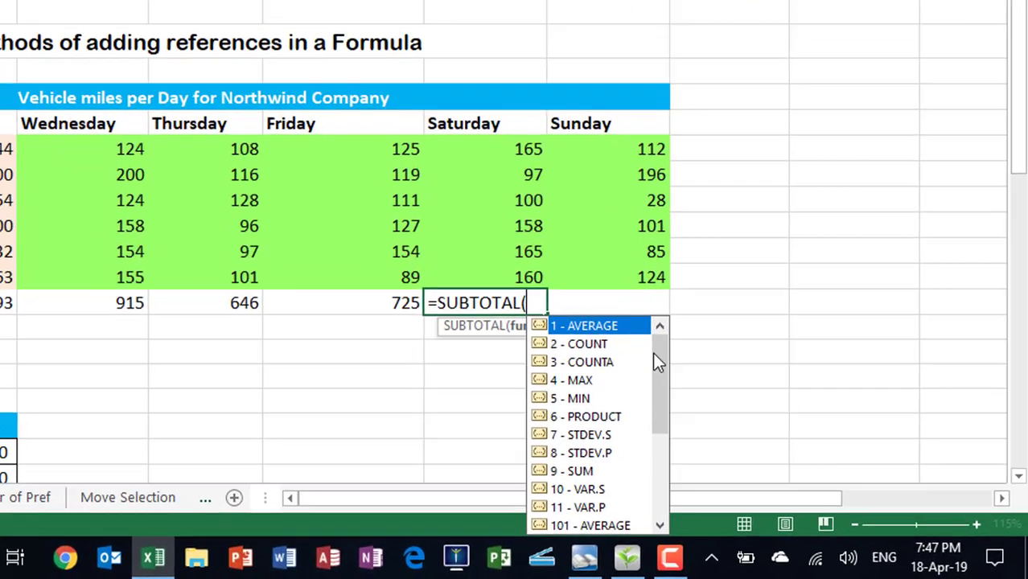
drag(765, 425, 782, 464)
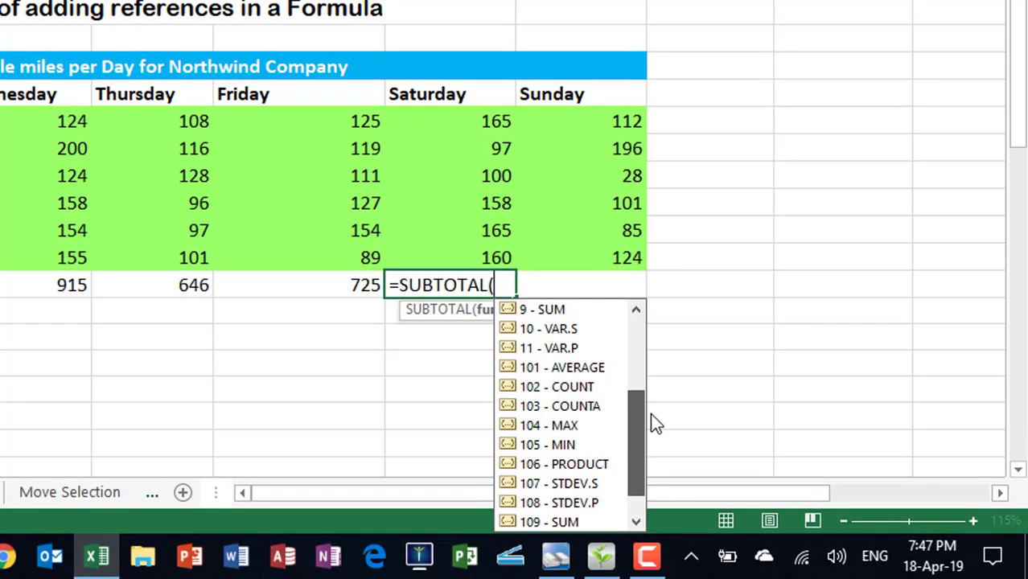
drag(653, 393, 665, 373)
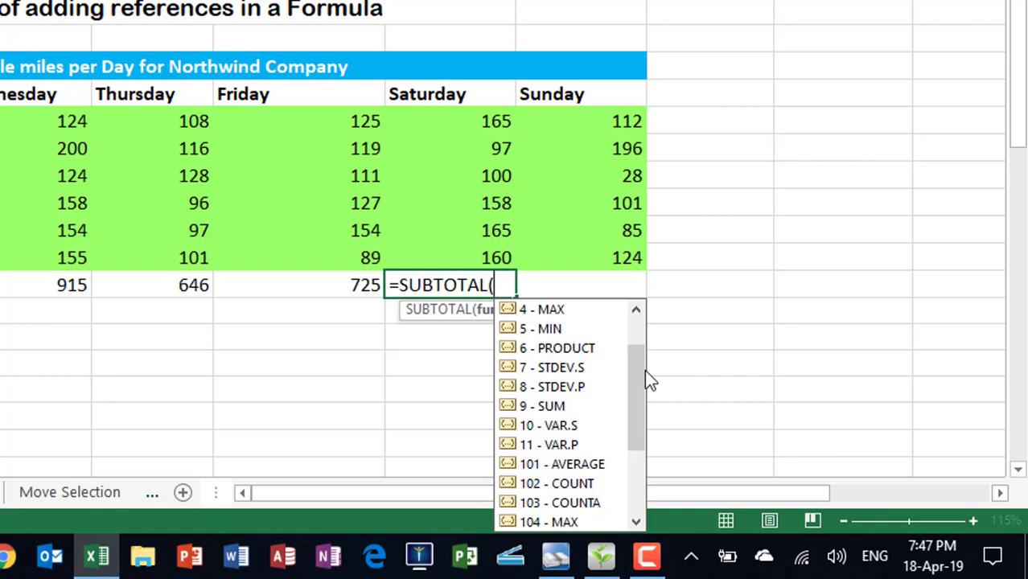
drag(633, 377, 632, 312)
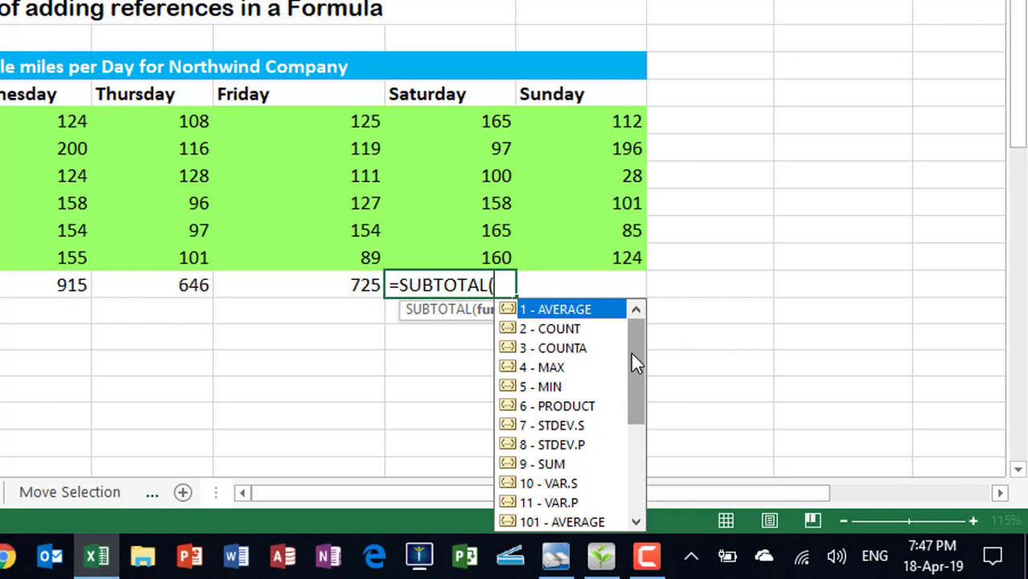
scroll(635, 366, down, 1)
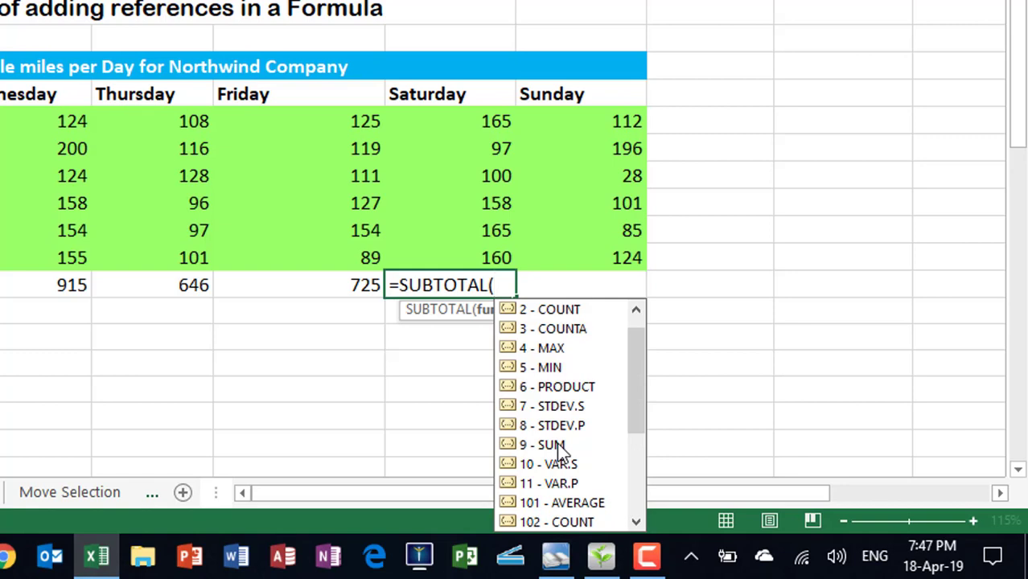
drag(638, 386, 647, 498)
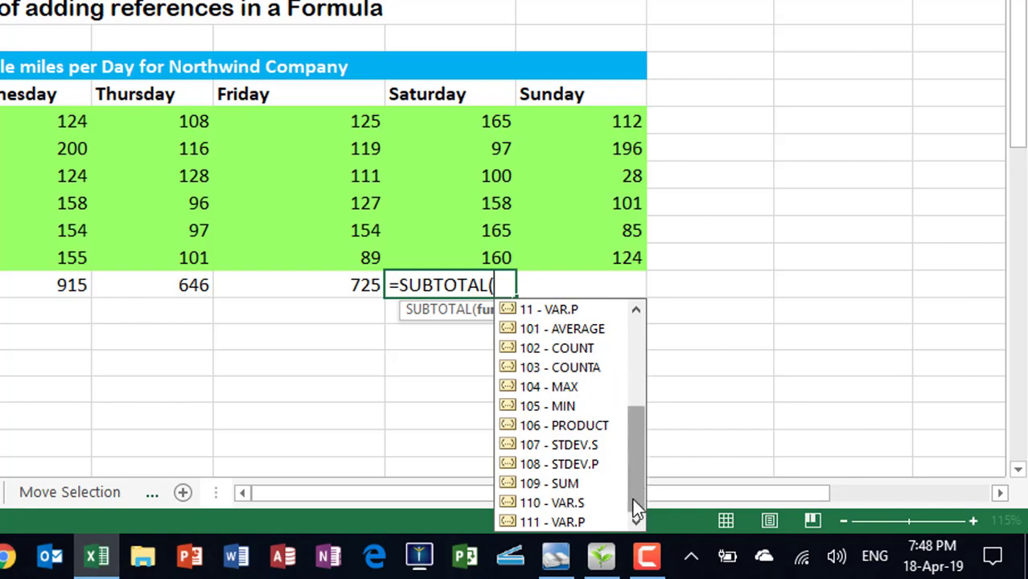
Step: Complete Saturday's SUBTOTAL formula in G12 with function 109 - SUM over the range G6:G11
click(528, 485)
double_click(533, 485)
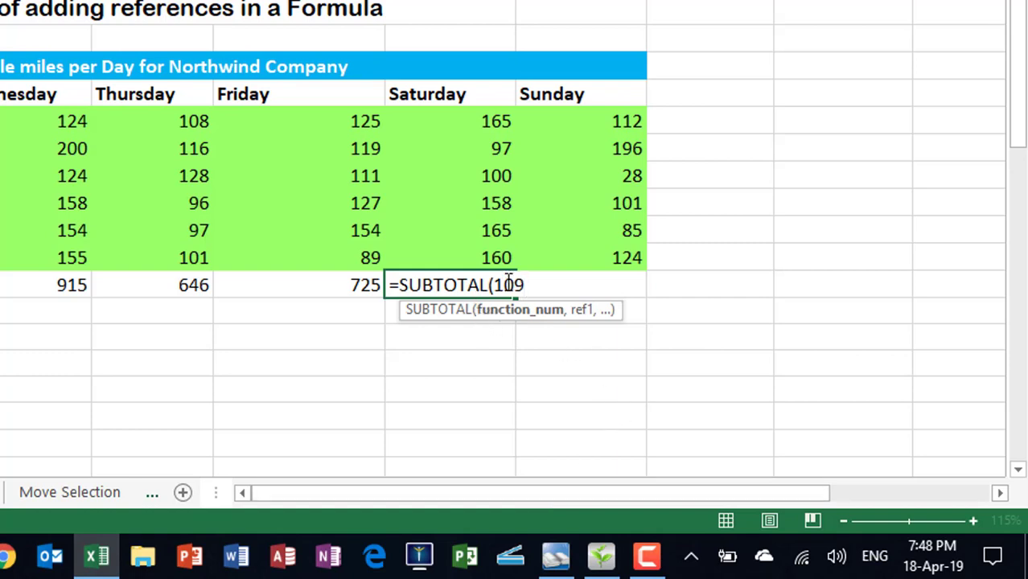
text(,)
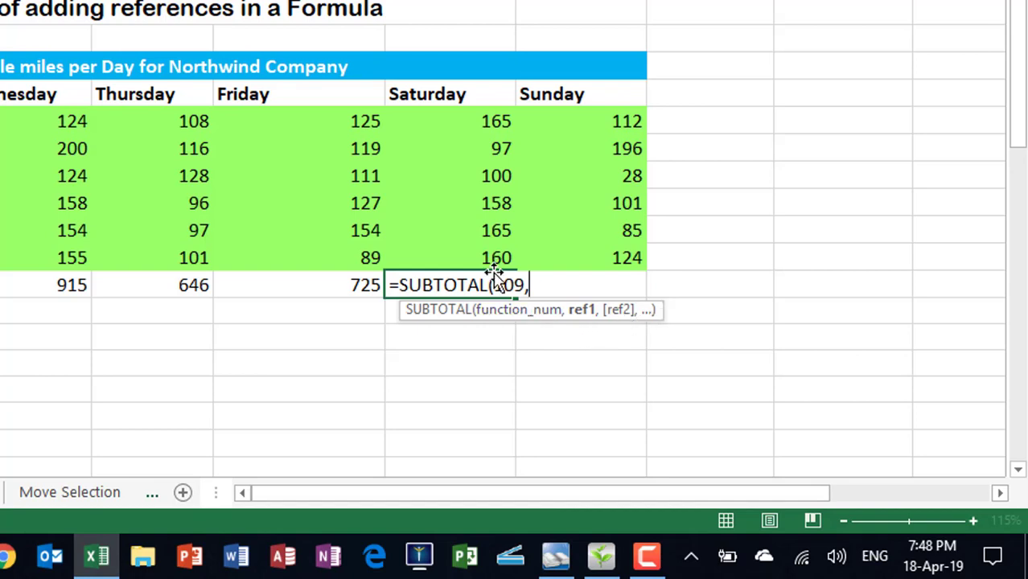
drag(491, 113, 492, 250)
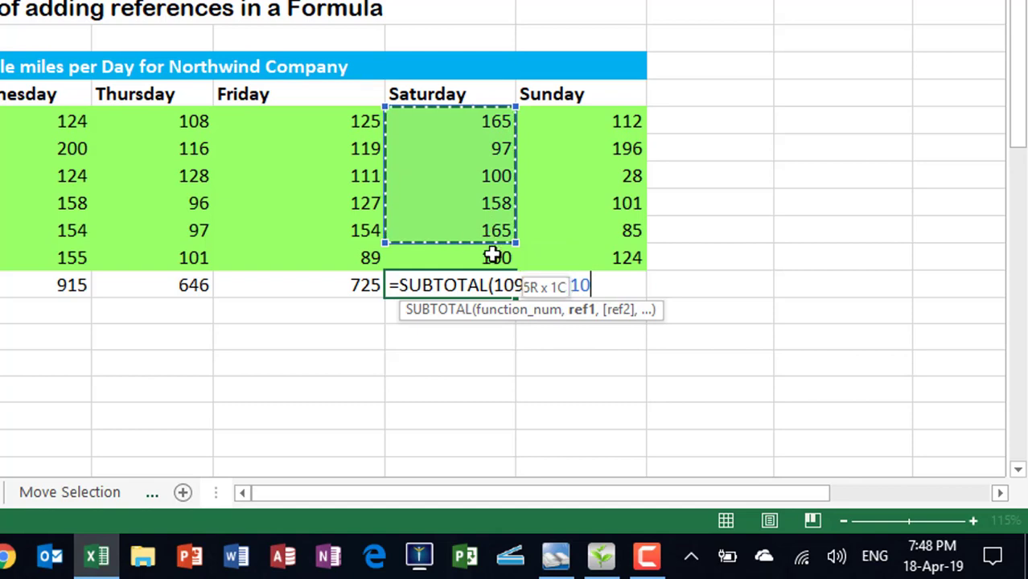
text())
key(Return)
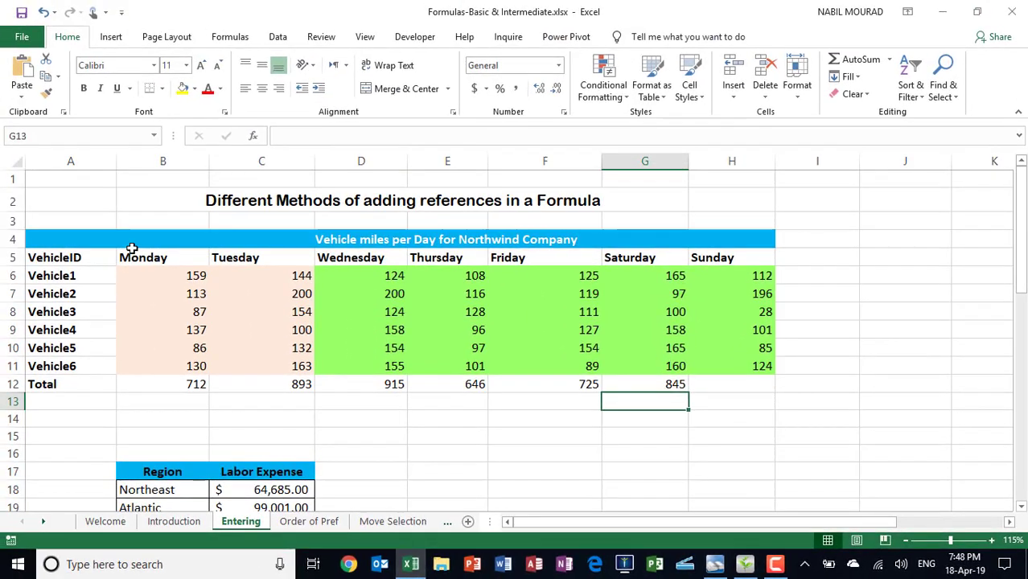
Step: Hide the Vehicle2 and Vehicle3 rows (7 and 8) to test the Saturday subtotal, and undo the hiding
drag(12, 294, 14, 317)
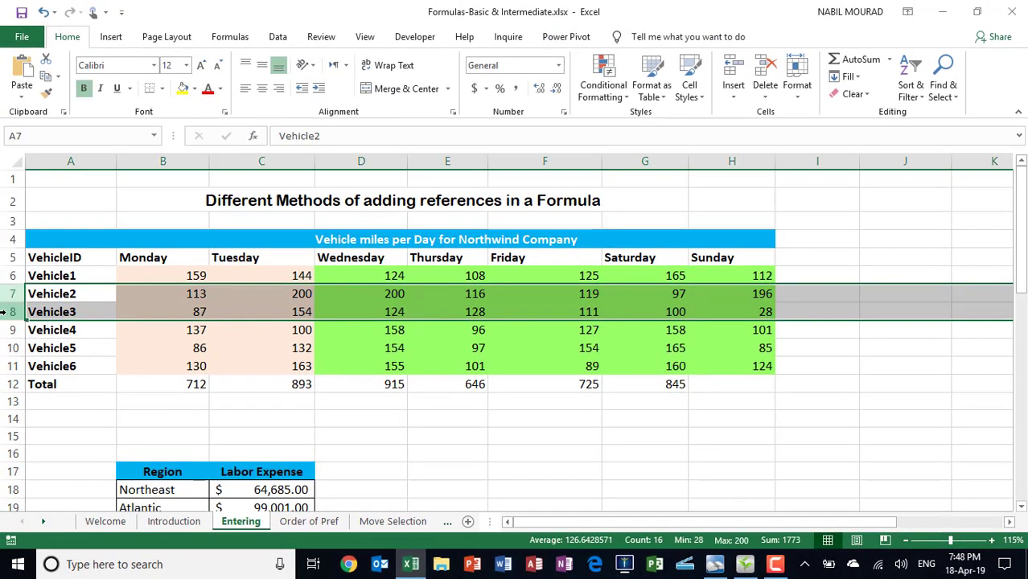
right_click(16, 316)
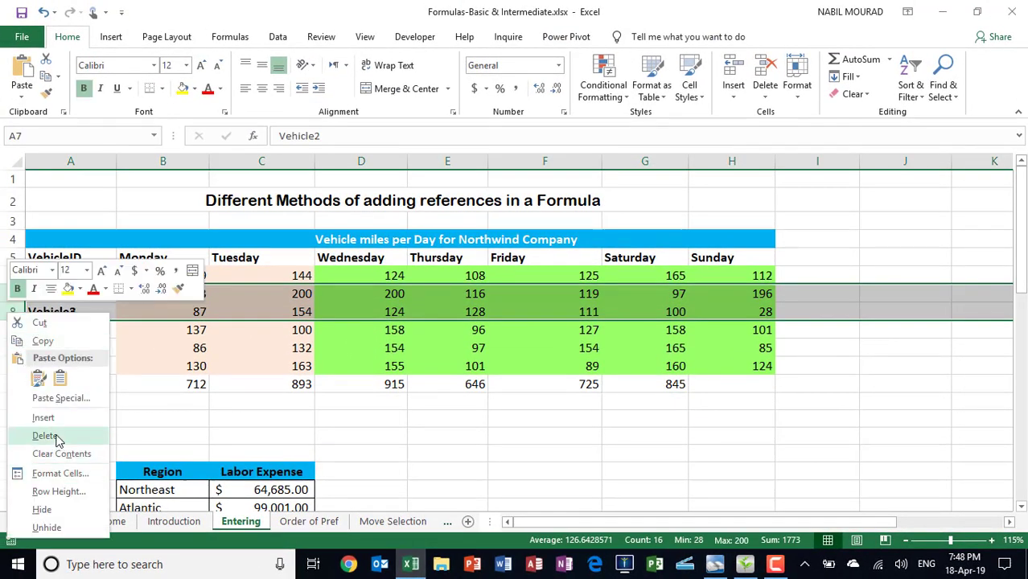
click(45, 509)
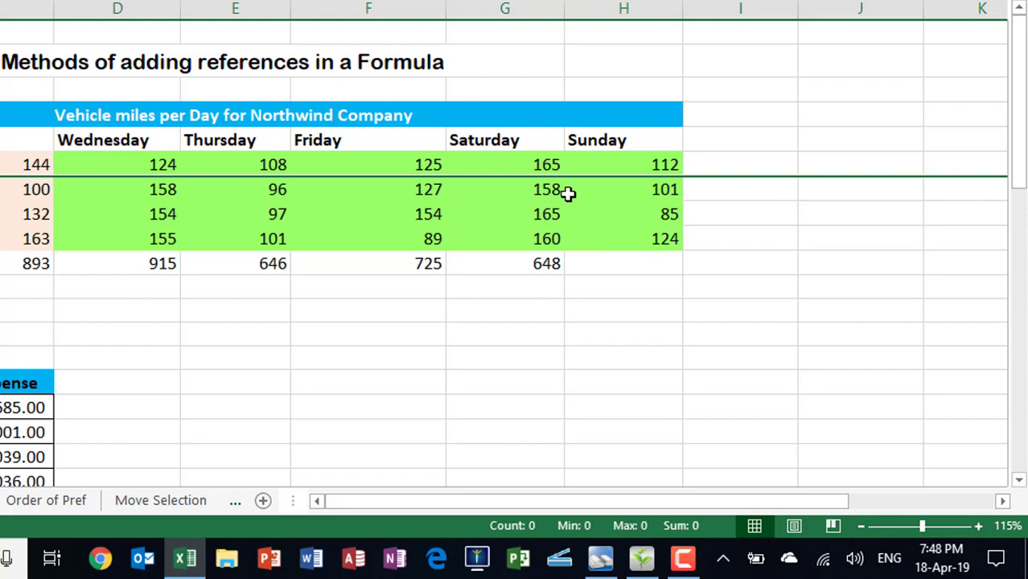
drag(567, 193, 567, 193)
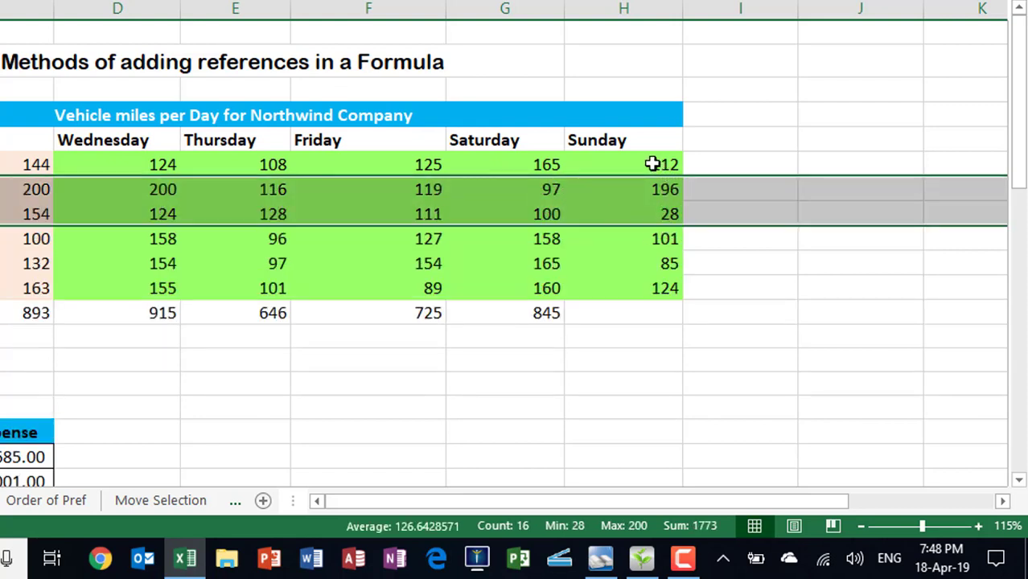
Step: Select the empty Sunday total cell H12
drag(652, 165, 652, 239)
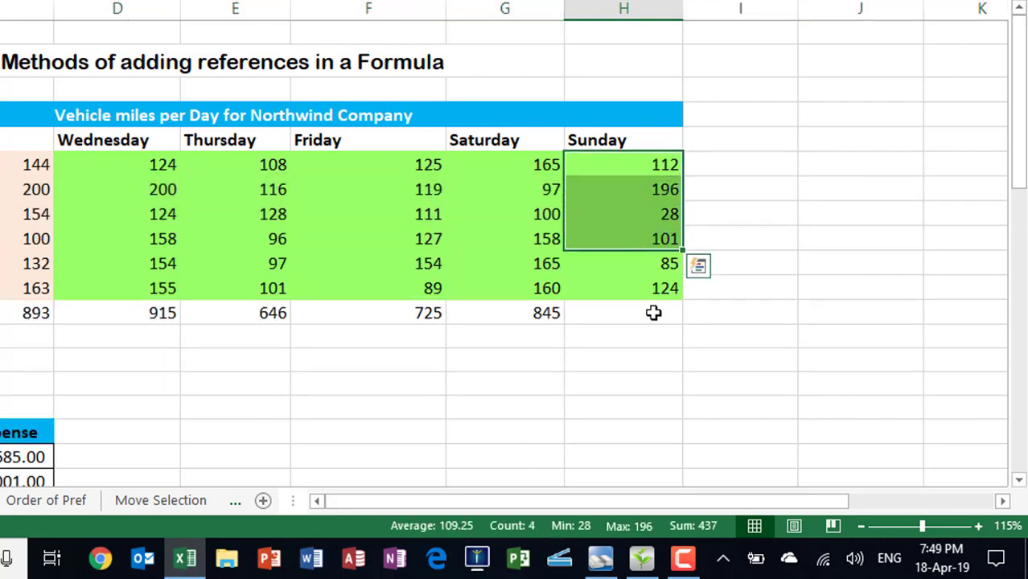
click(653, 313)
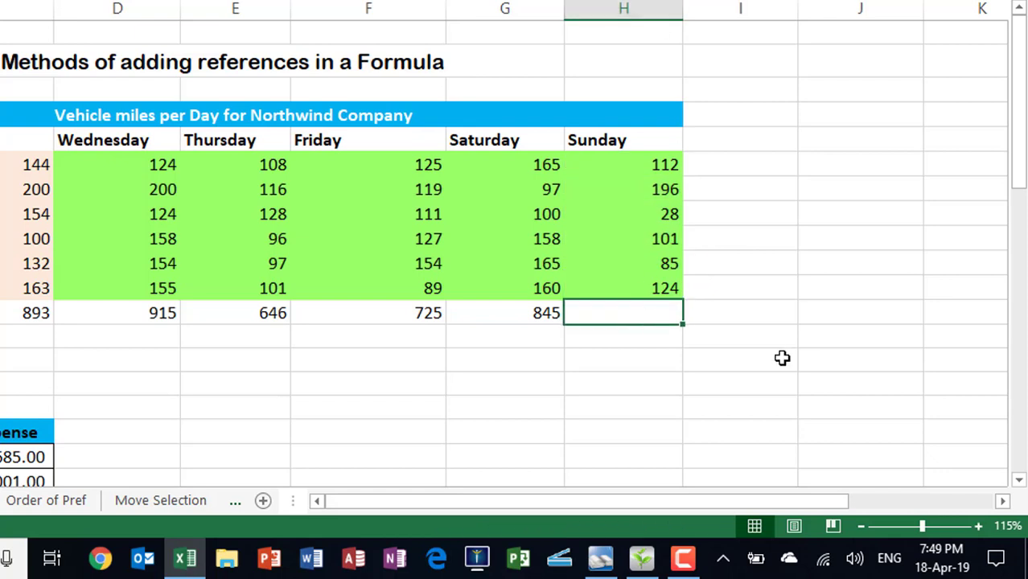